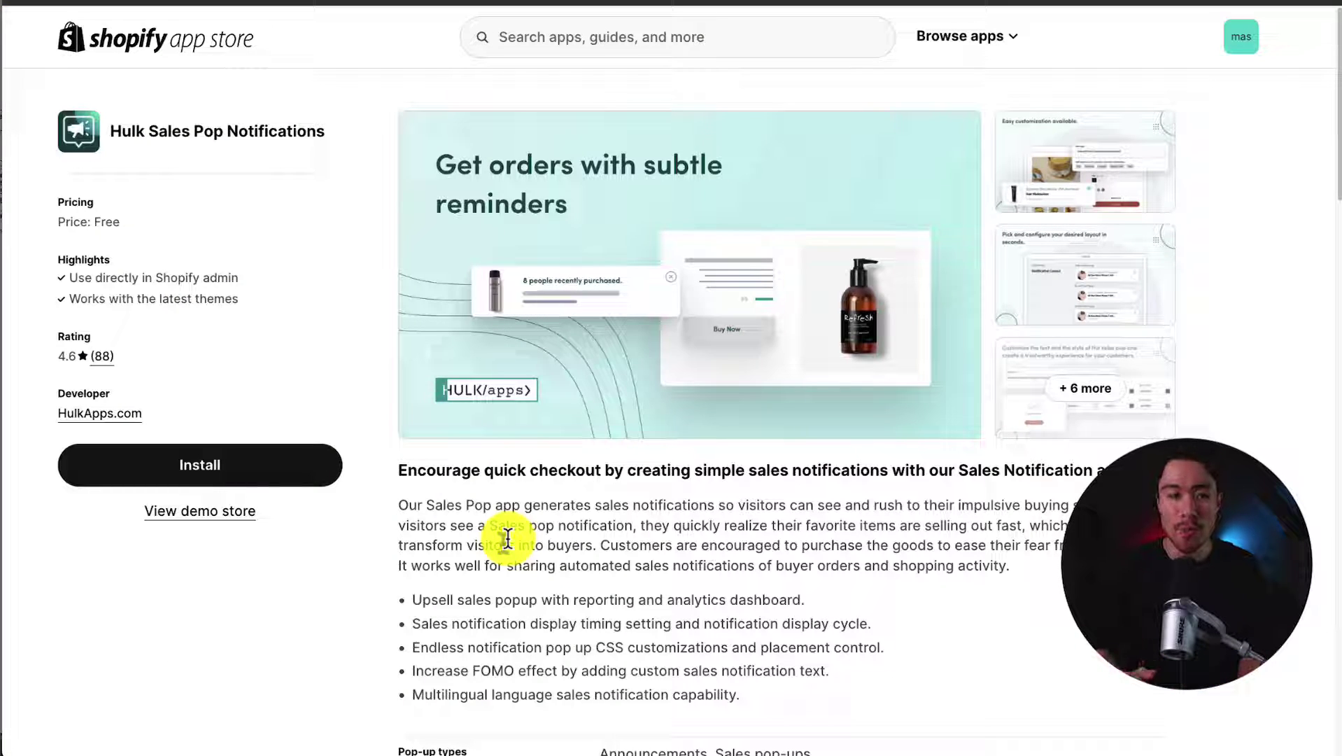
Check the listing's screenshots, then install Hulk Sales Pop Notifications and approve its data access.
left_click_drag(225, 131, 338, 140)
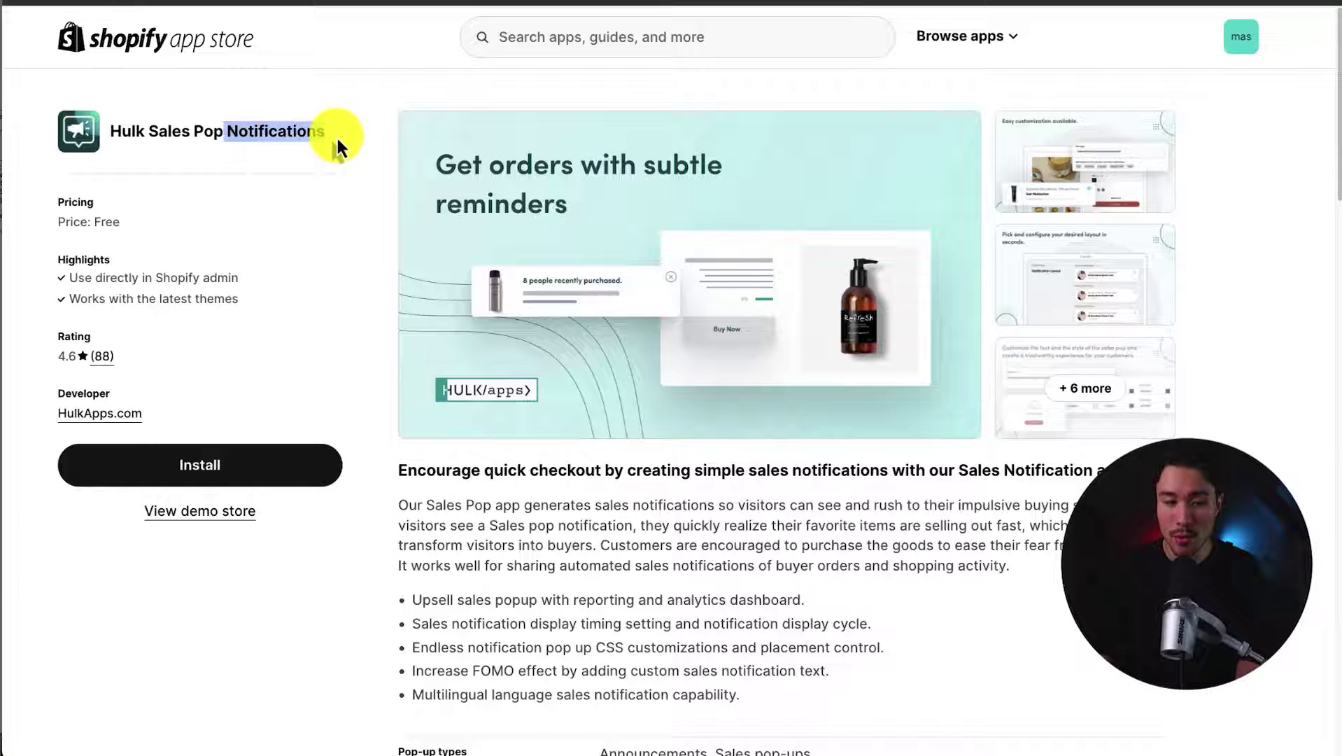
left_click(1123, 145)
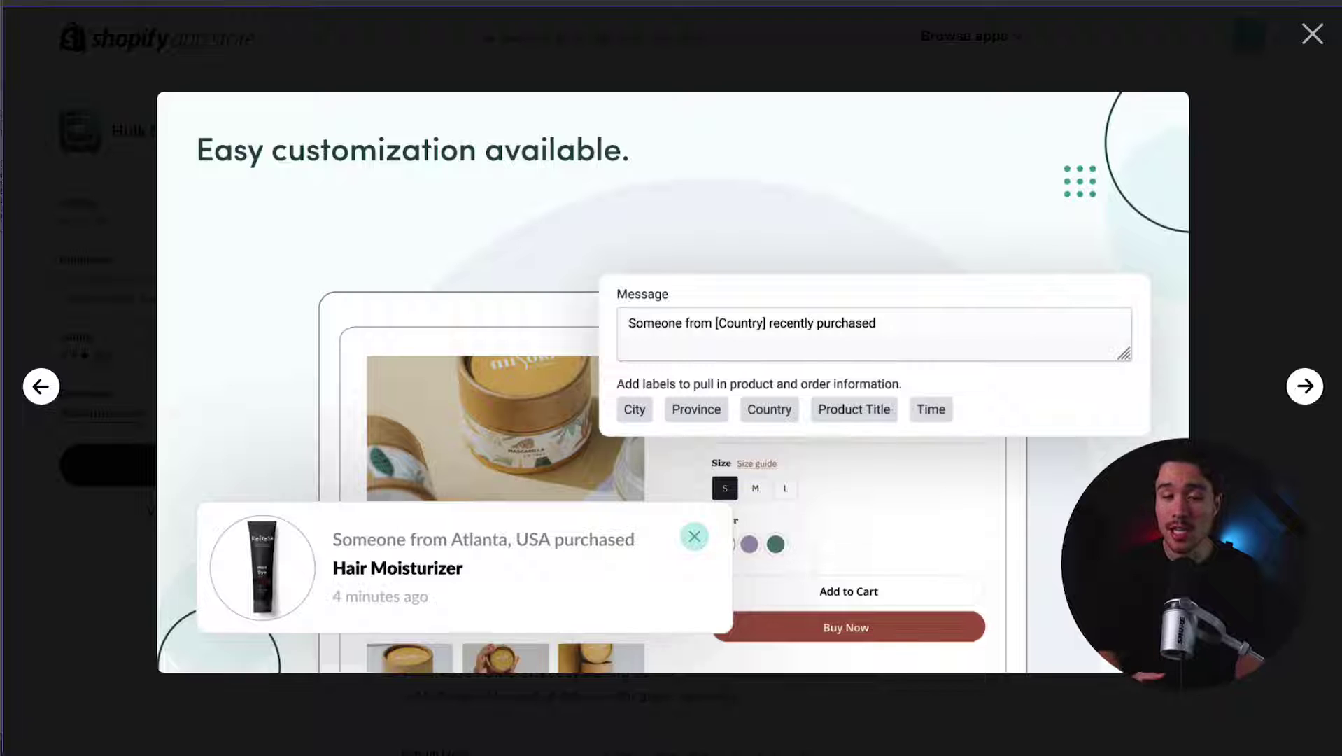
left_click(426, 483)
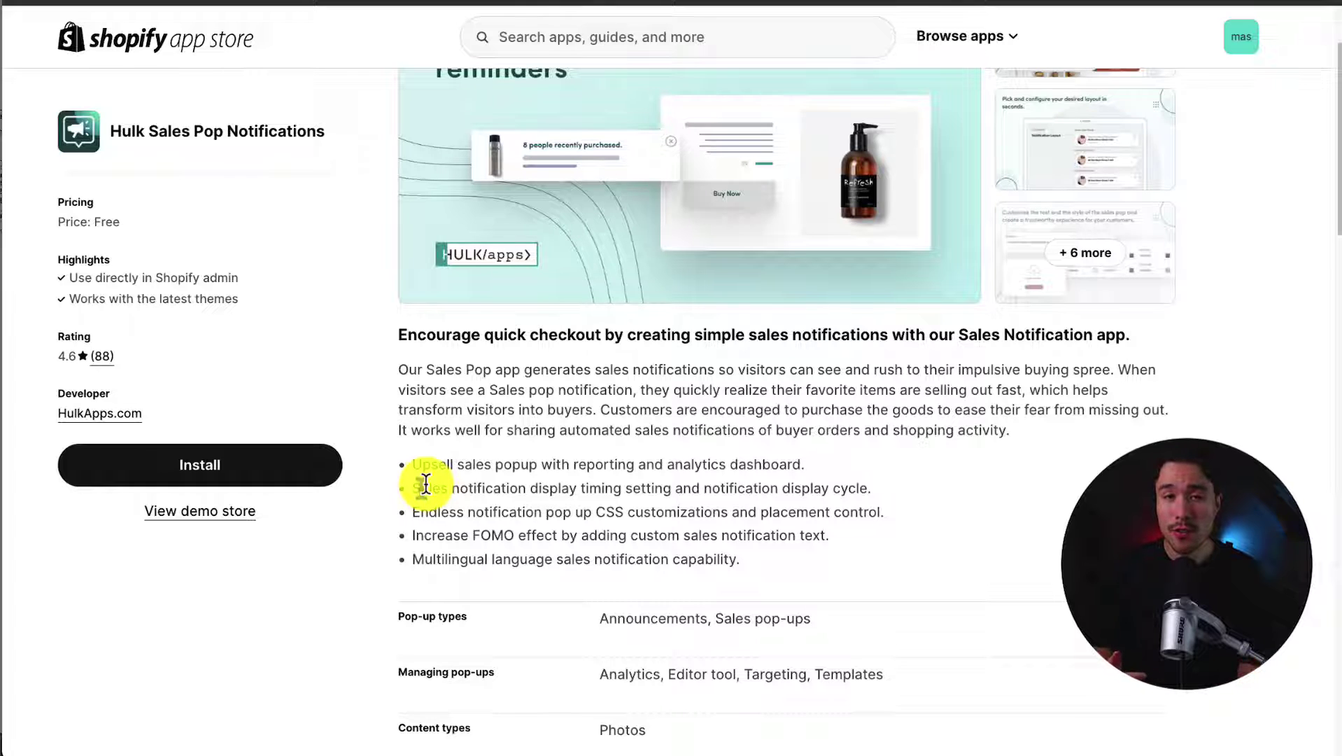
scroll(425, 483, "up", 2)
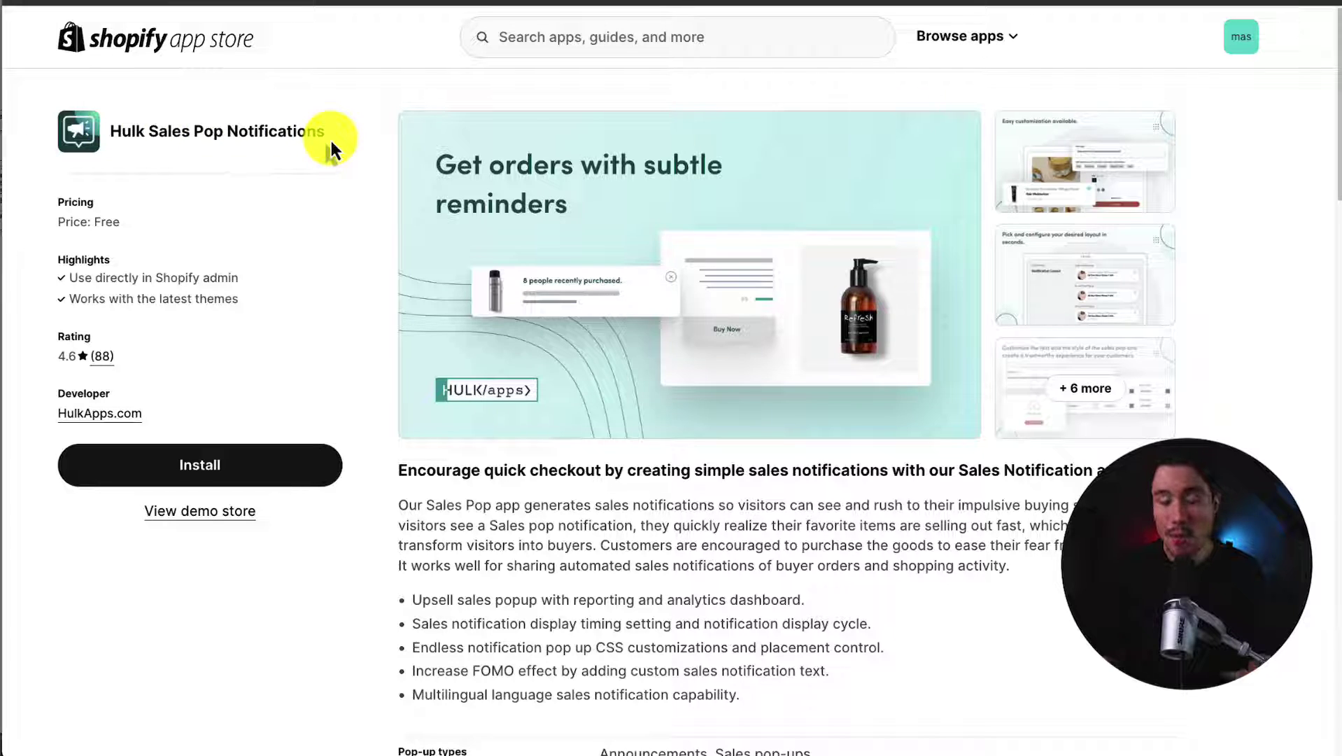
left_click(208, 475)
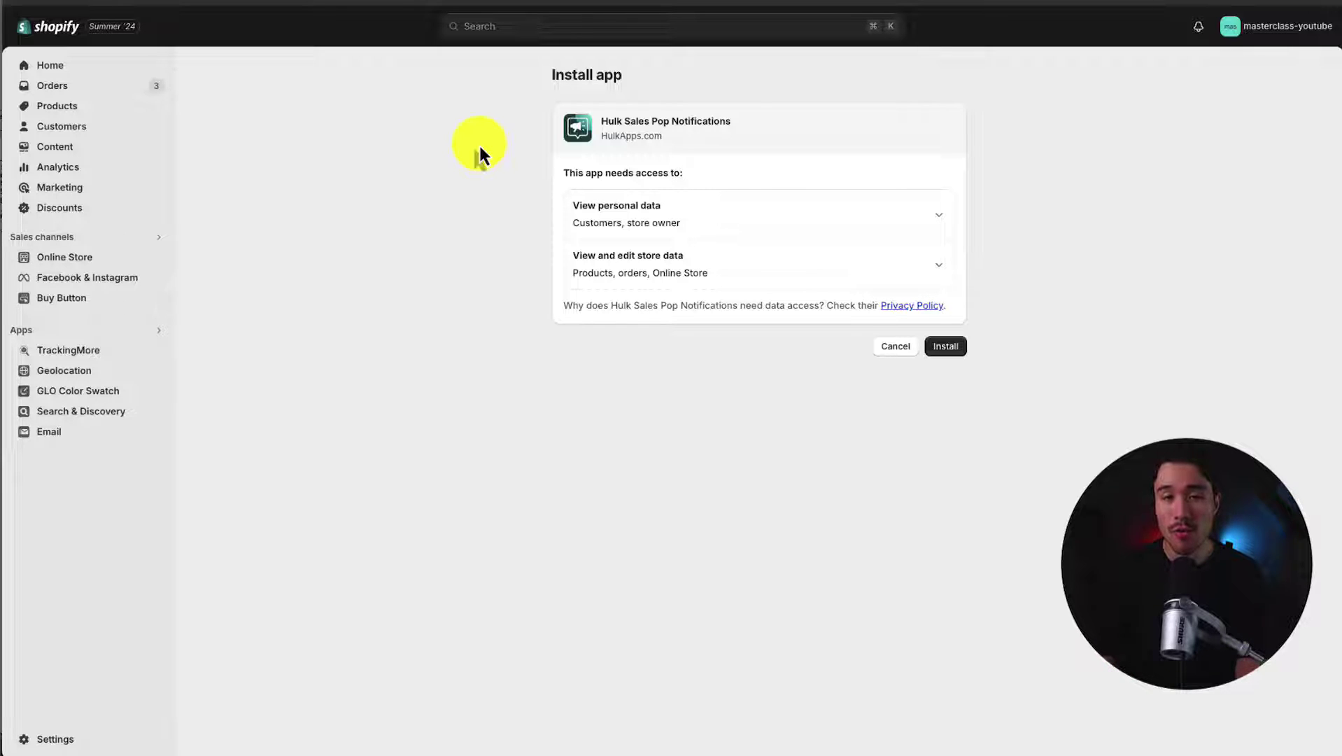
left_click(947, 346)
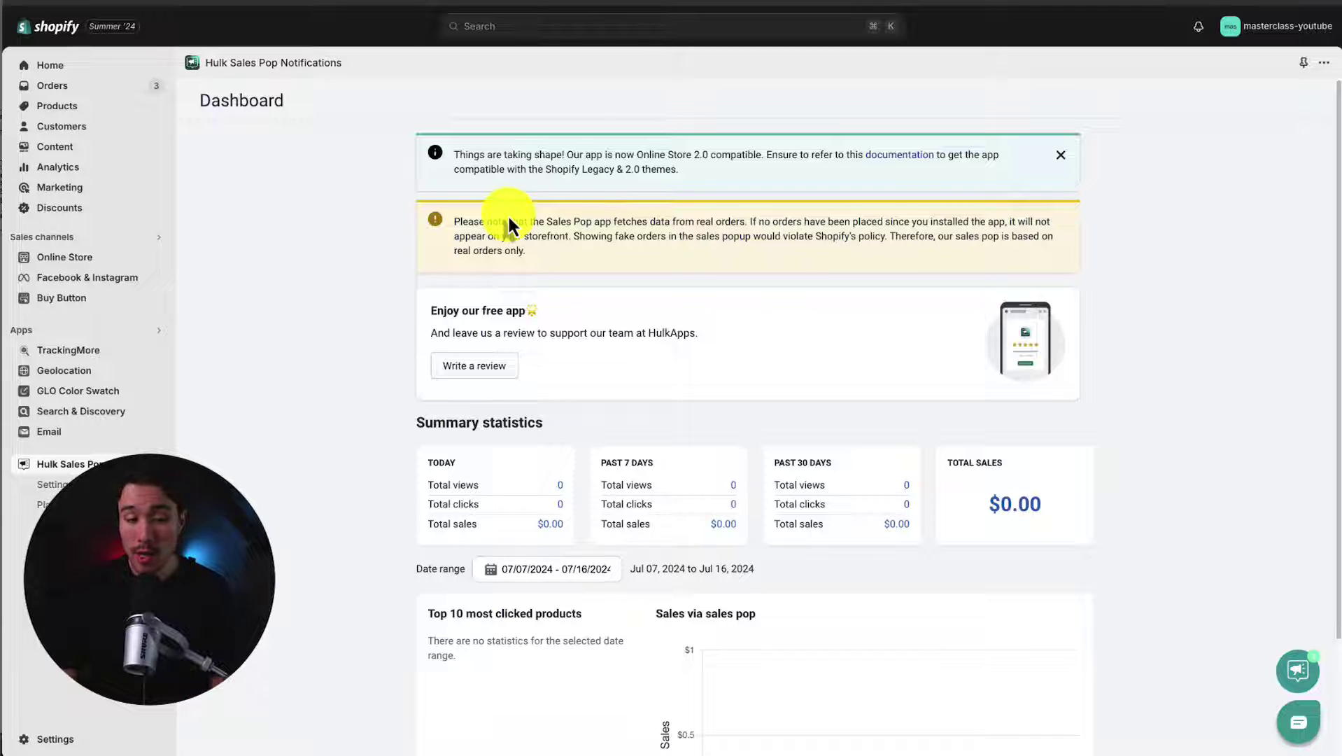
Switch the Sales Pop popup status from disabled to enabled in app settings and save.
left_click_drag(508, 216, 799, 217)
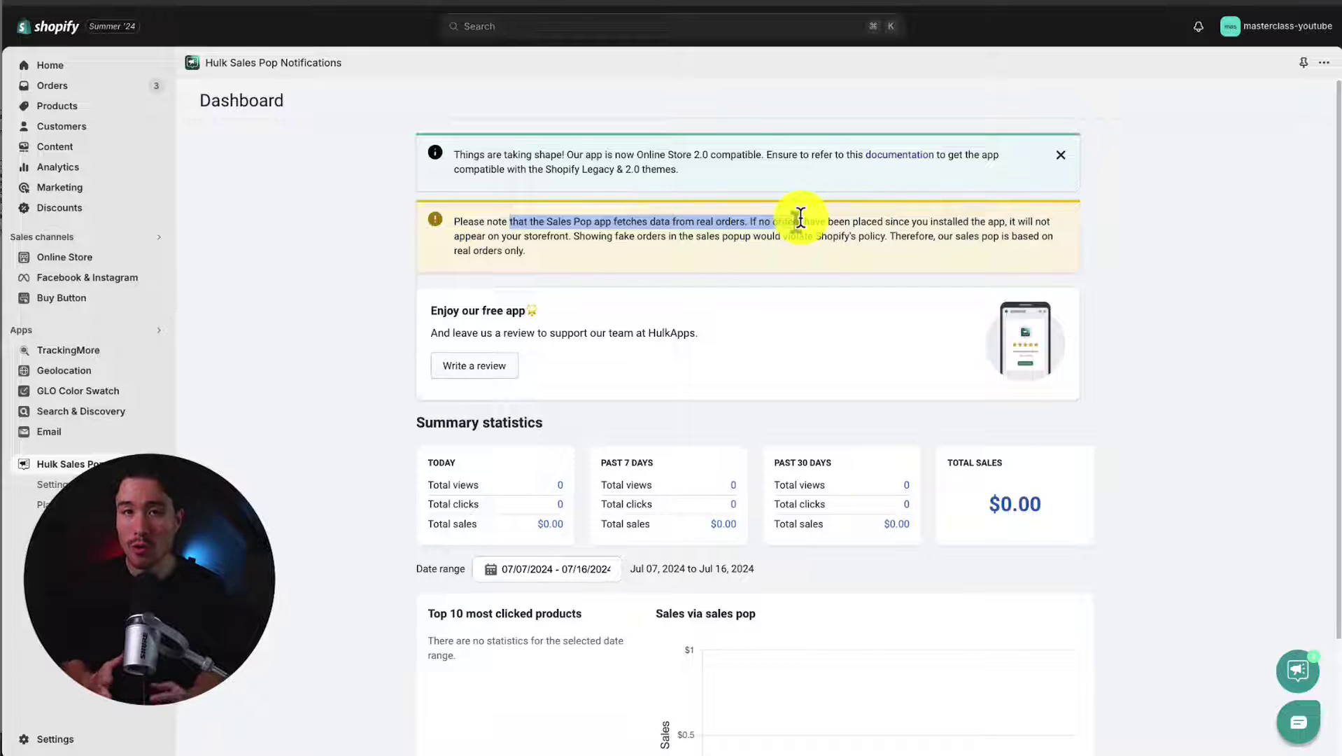
left_click_drag(919, 228, 548, 263)
scroll(547, 262, "down", 2)
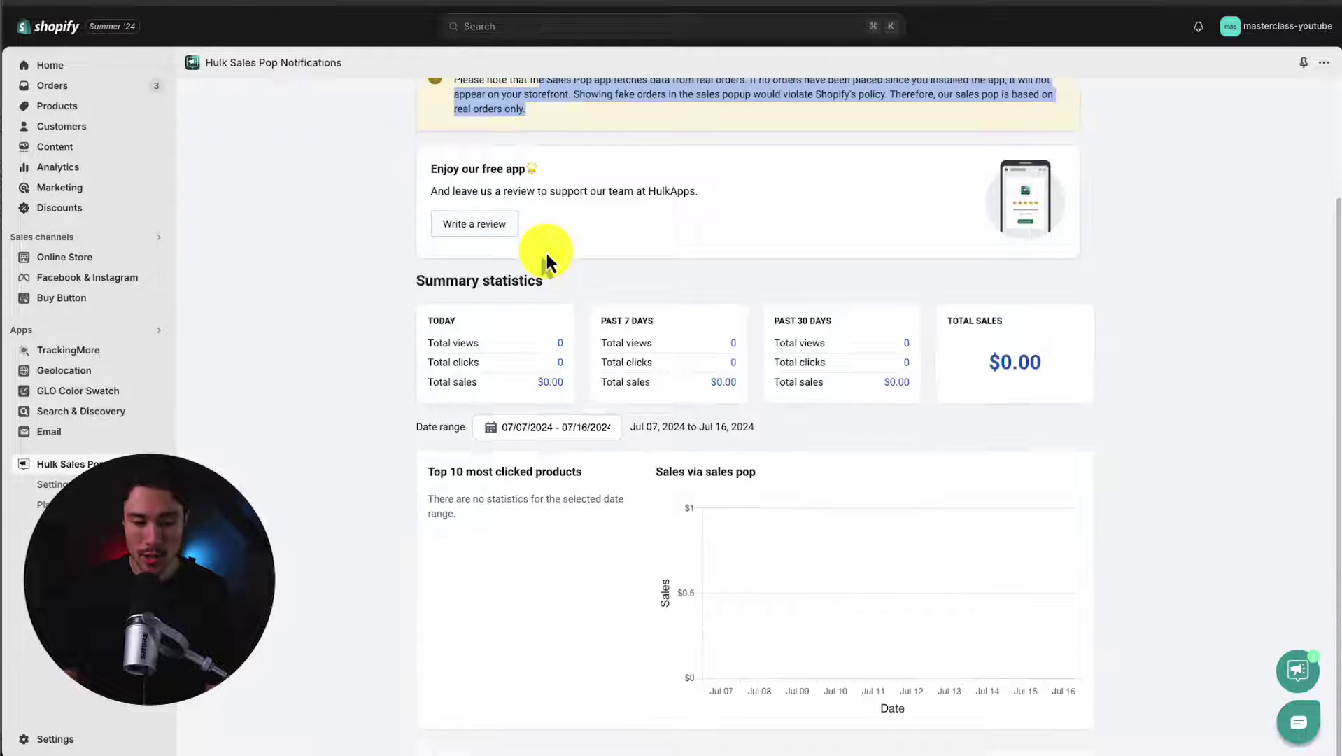
left_click(54, 484)
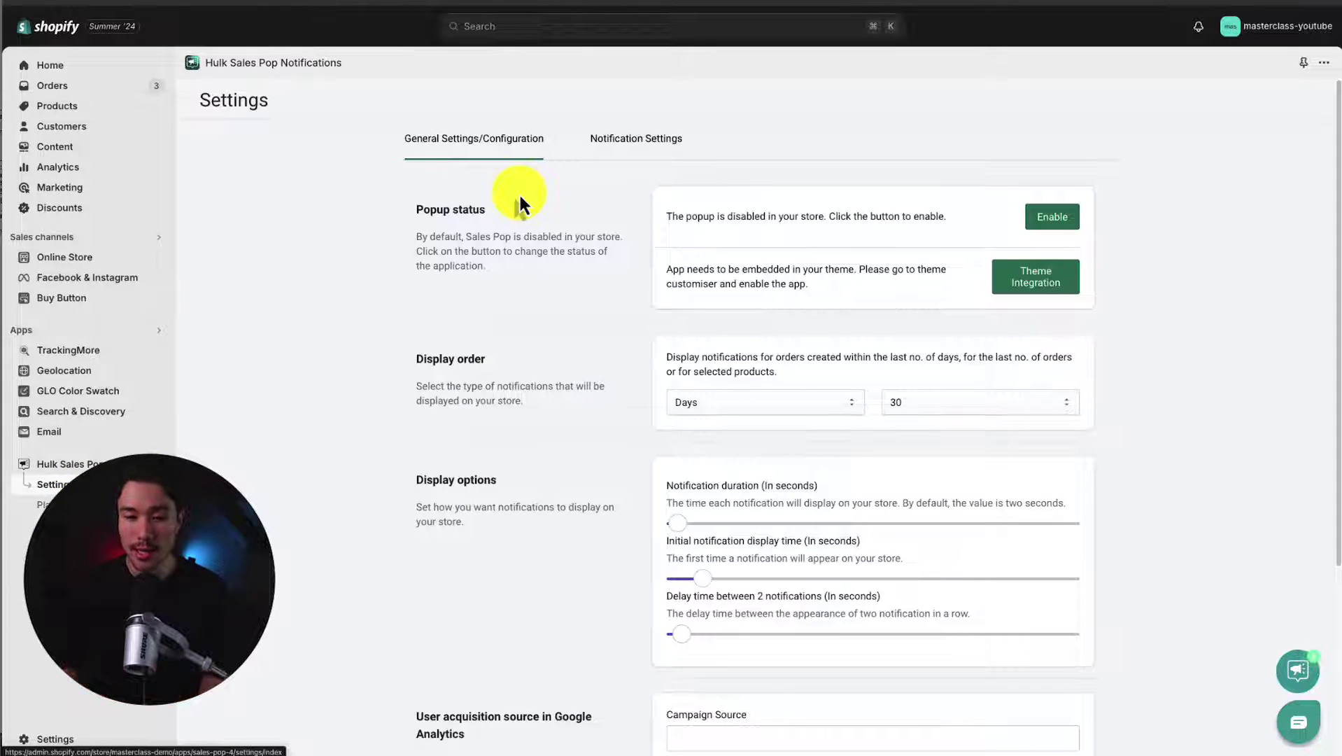
left_click_drag(710, 215, 854, 219)
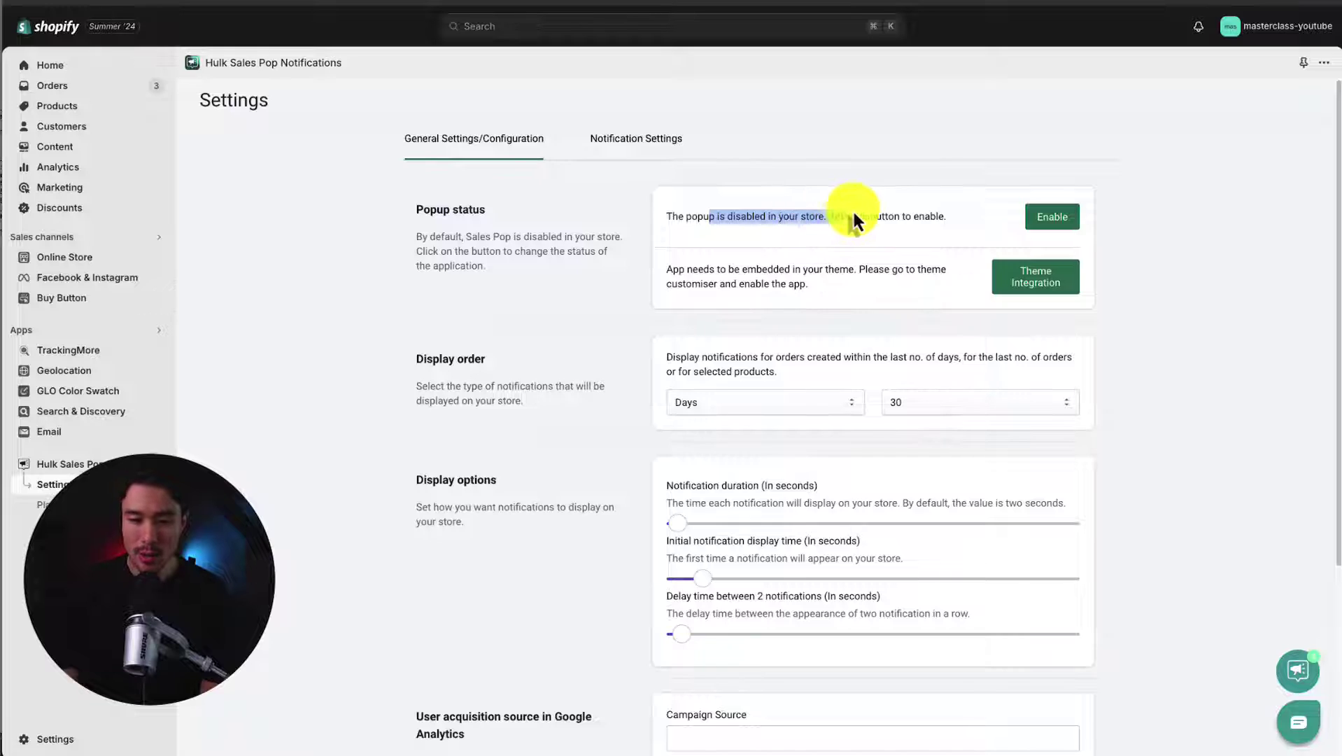
left_click(1030, 213)
left_click(1075, 106)
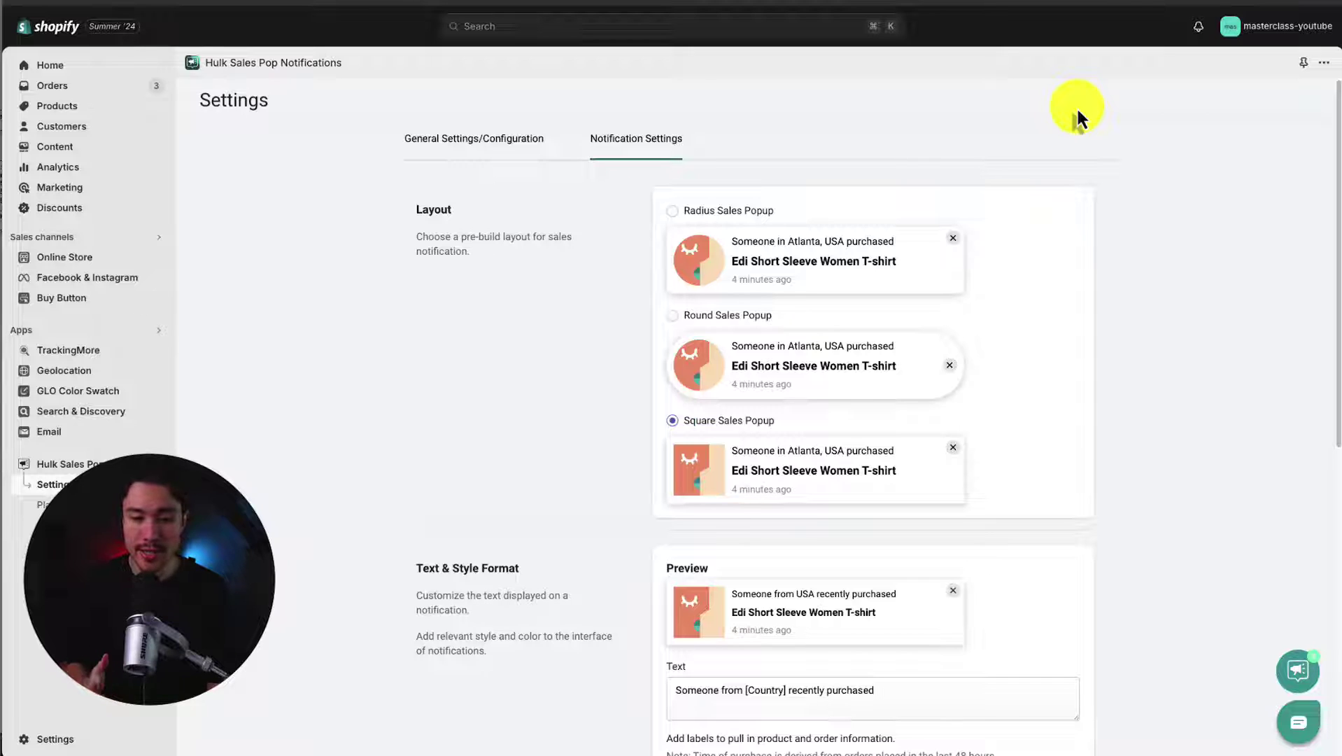
Change the notification layout from Square to Radius Sales Popup and save.
scroll(973, 269, "down", 1)
key("super+equal")
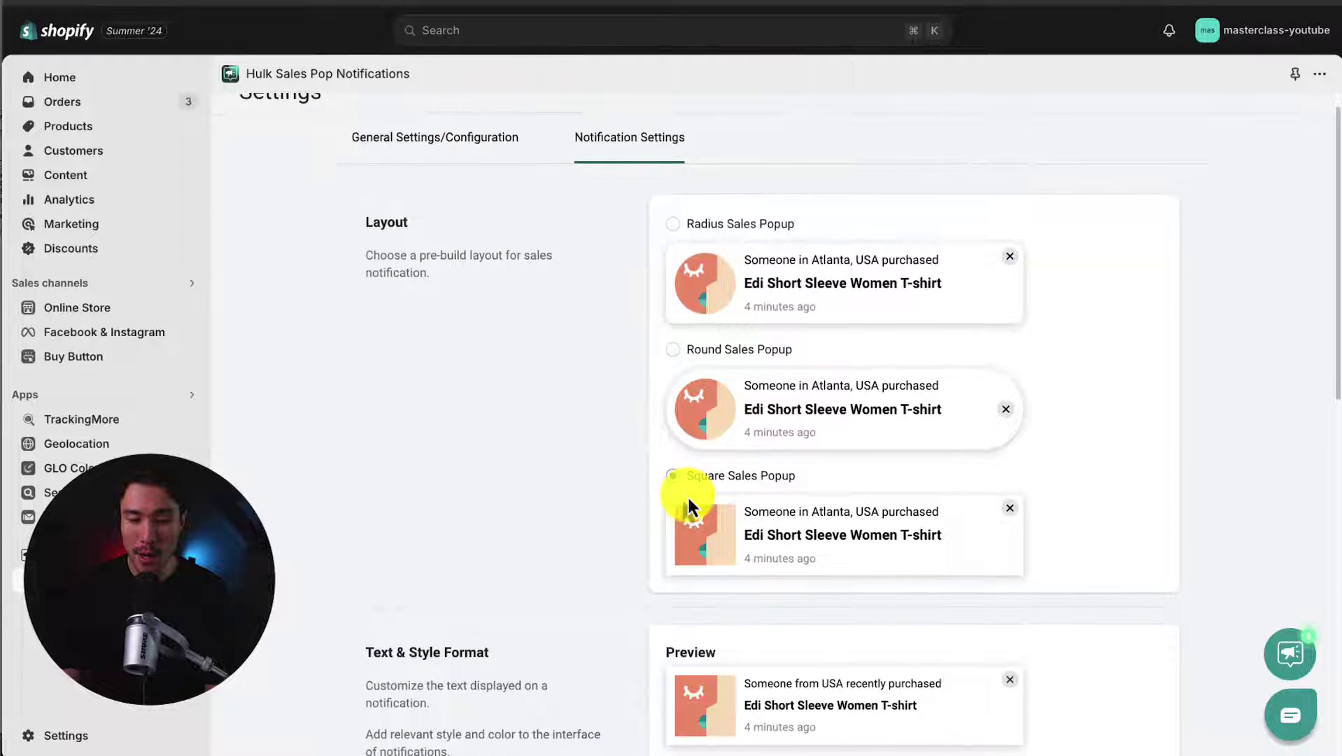
key("super+equal")
scroll(687, 504, "down", 3)
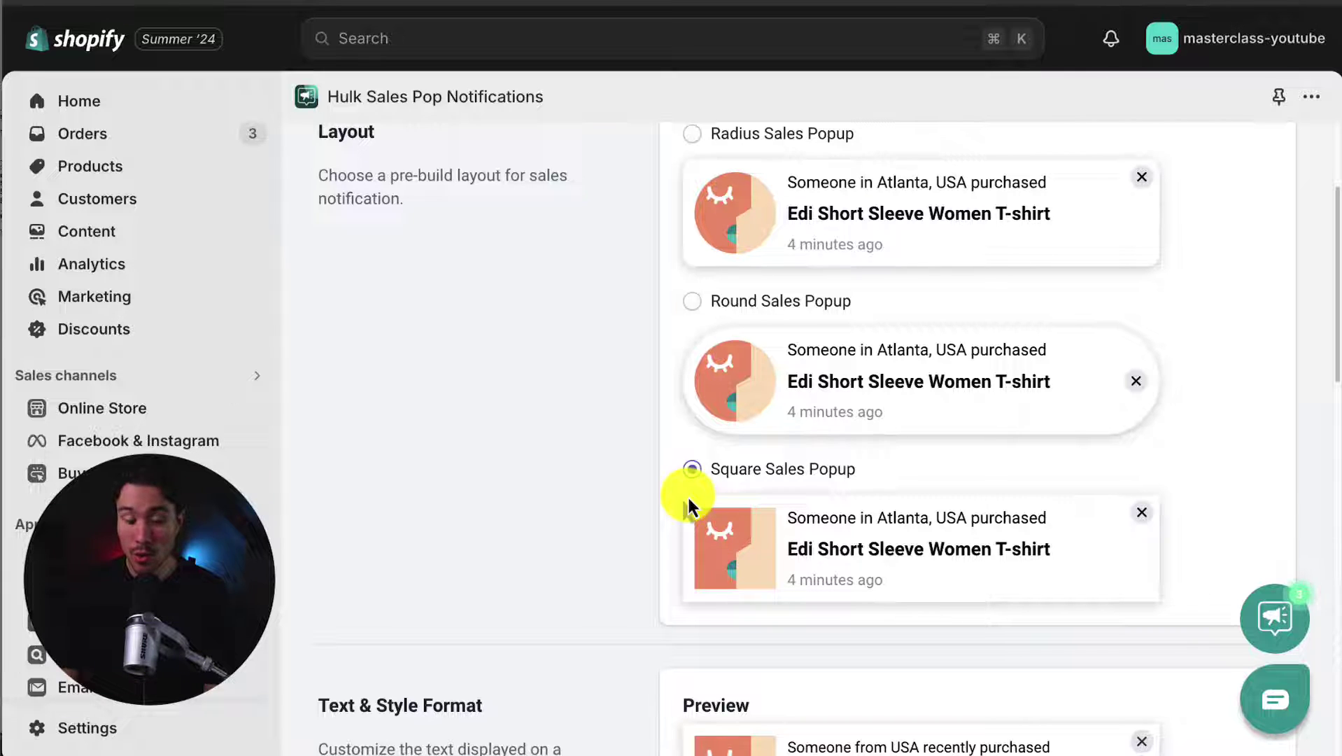
left_click(691, 135)
scroll(691, 136, "up", 3)
left_click(1255, 160)
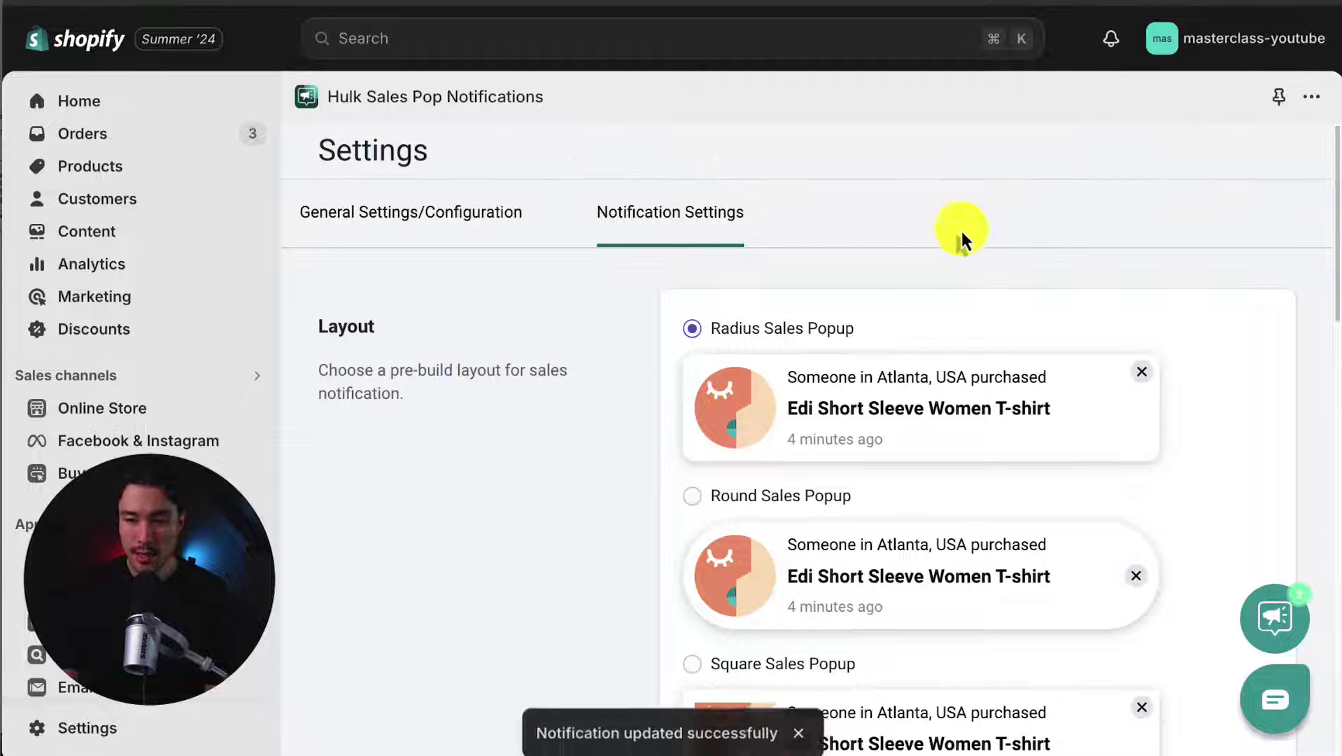
scroll(910, 242, "down", 5)
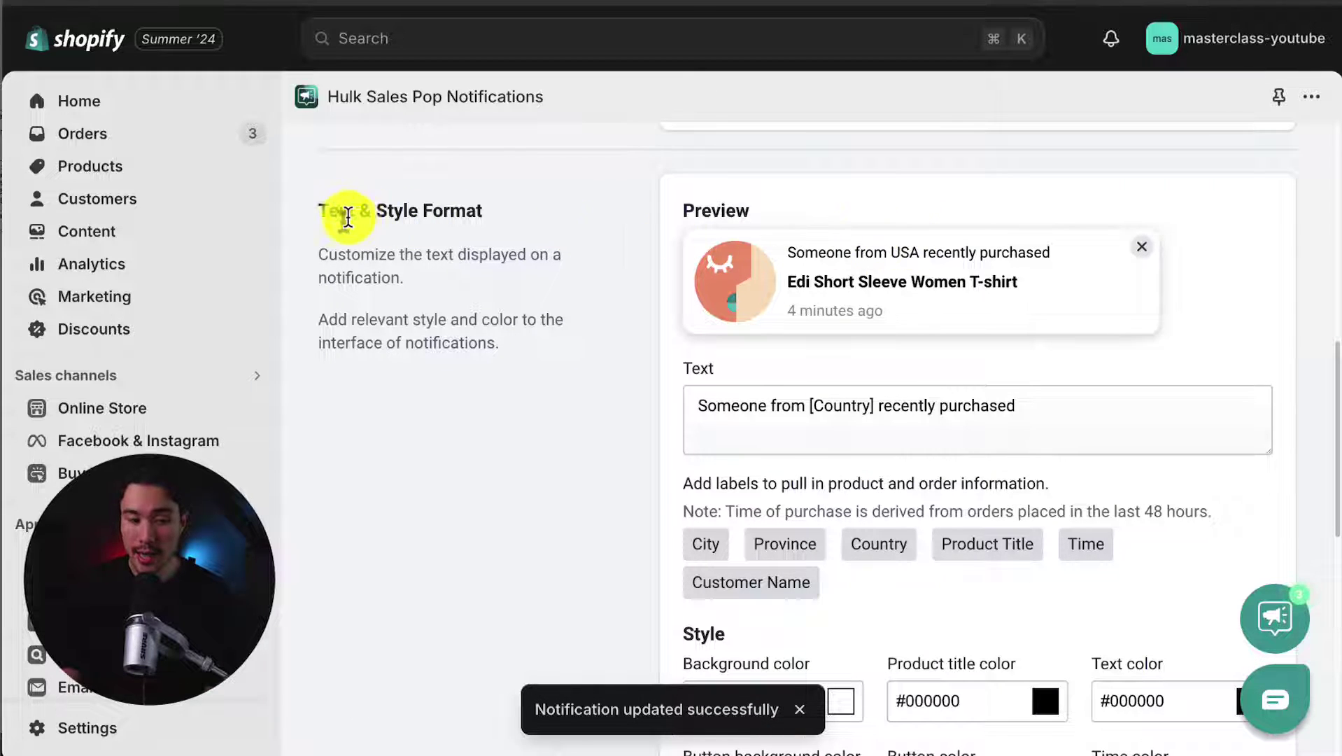
Review the current notification message and how its preview shows the buyer and product.
left_click_drag(348, 212, 539, 224)
scroll(554, 240, "down", 1)
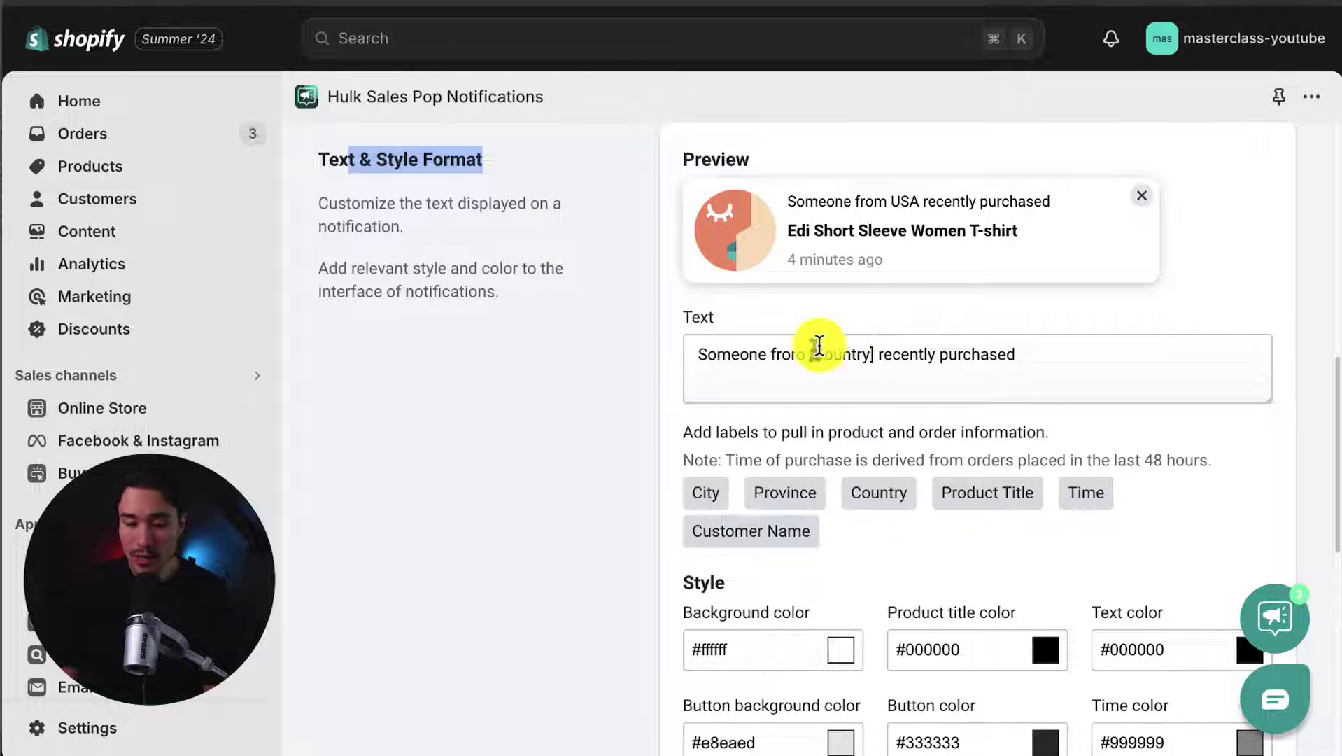
left_click_drag(697, 355, 1011, 359)
left_click(1098, 355)
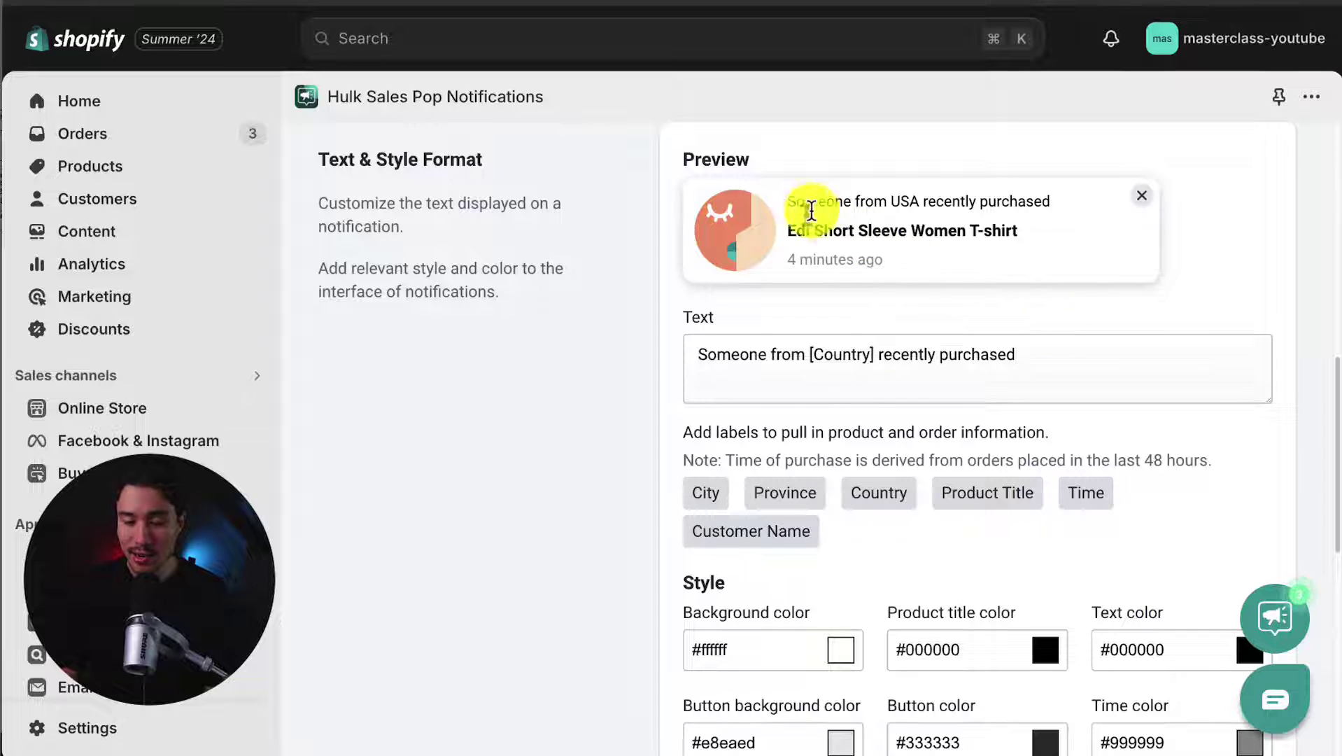
left_click_drag(786, 199, 874, 205)
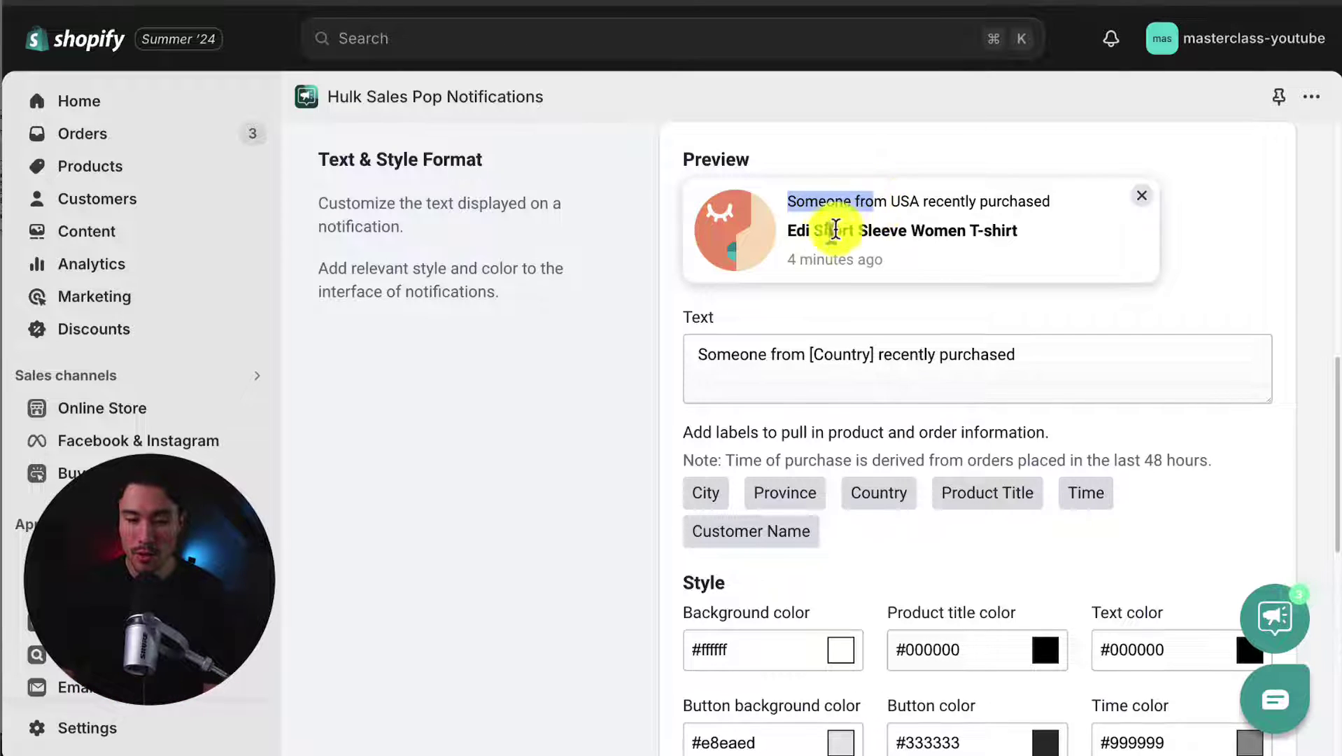
left_click_drag(813, 230, 1020, 240)
Rewrite the message to 'Someone from [City], [Country] recently purchased' using the City label.
key("super+minus")
scroll(1021, 240, "up", 2)
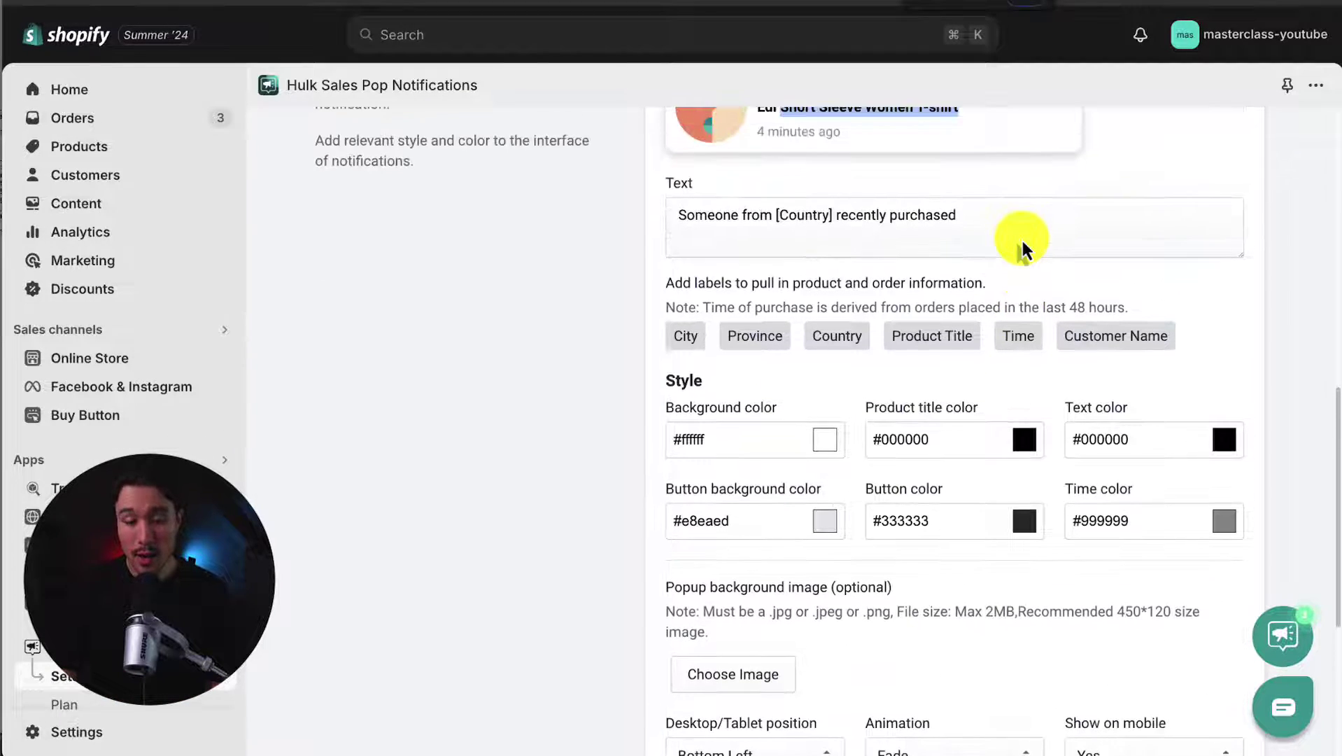
scroll(1021, 238, "up", 1)
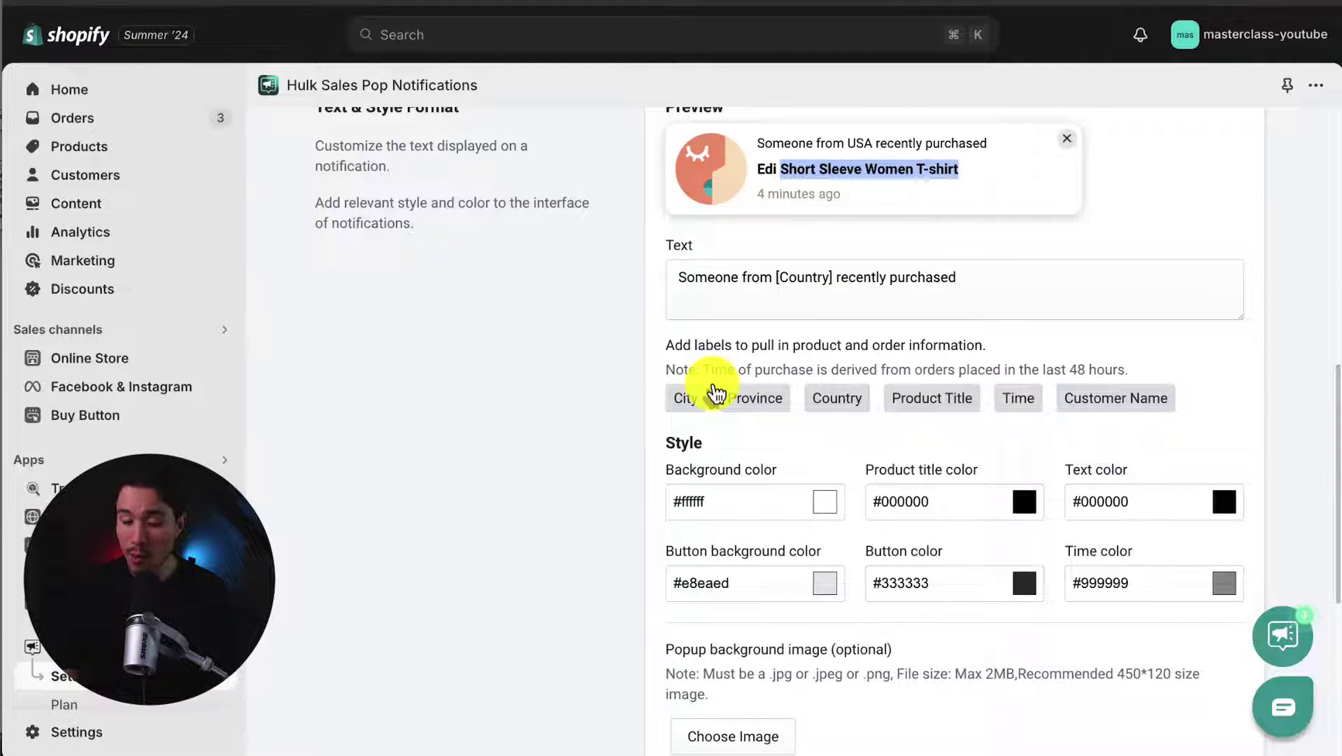
left_click(689, 398)
left_click(771, 400)
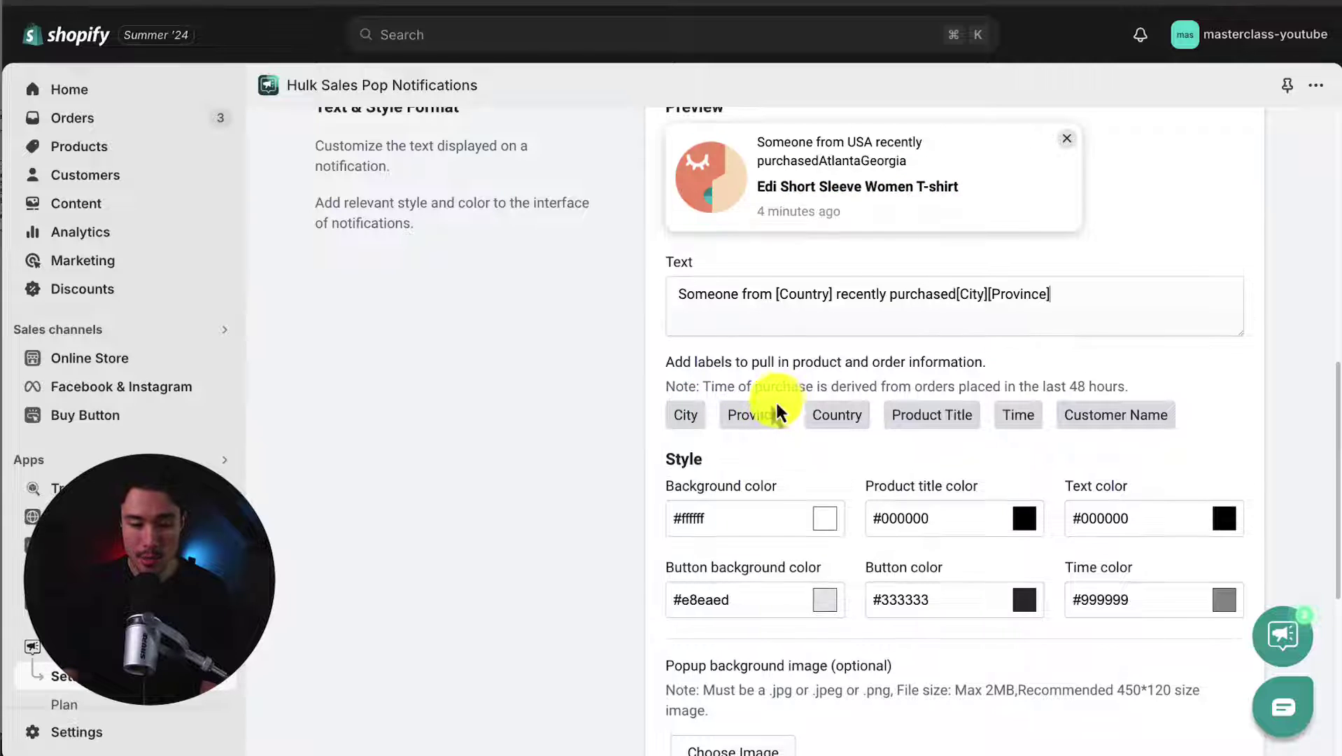
left_click(911, 416)
left_click_drag(1158, 312, 994, 311)
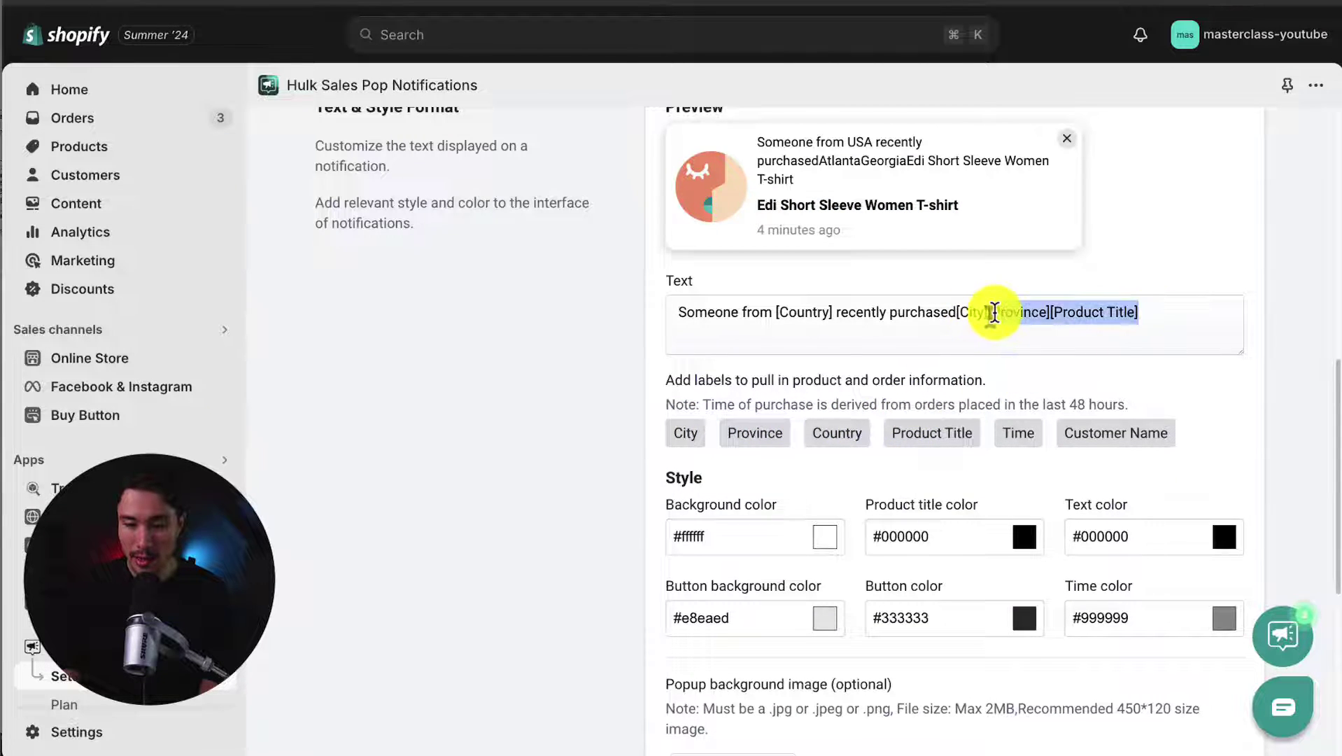
key("BackSpace")
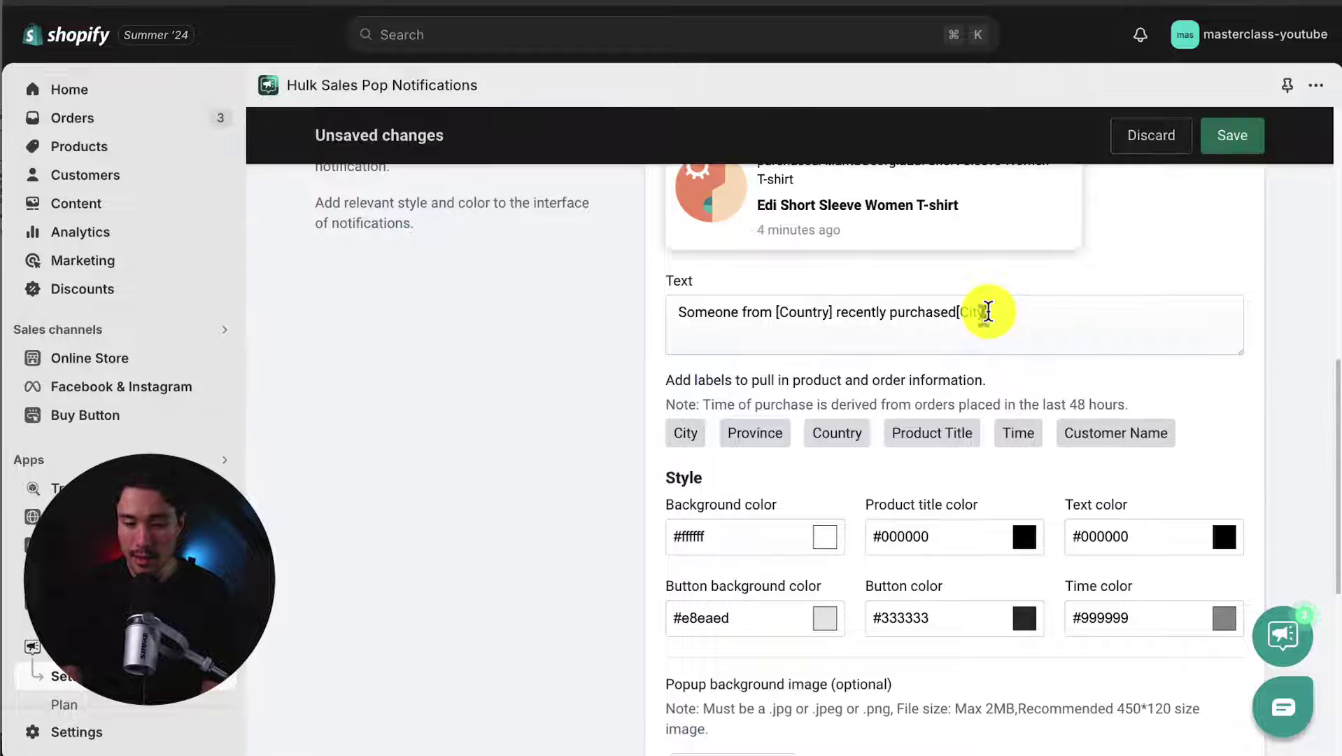
left_click_drag(986, 312, 772, 308)
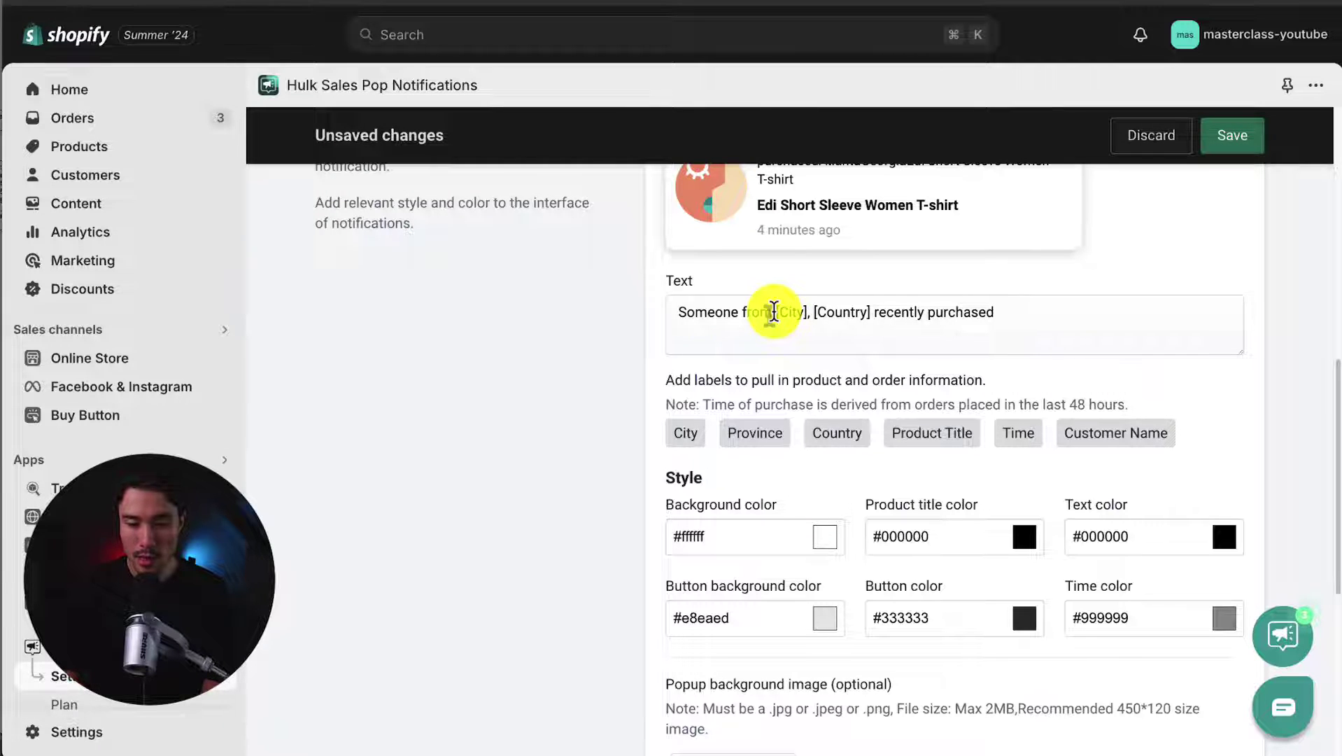
scroll(795, 325, "up", 2)
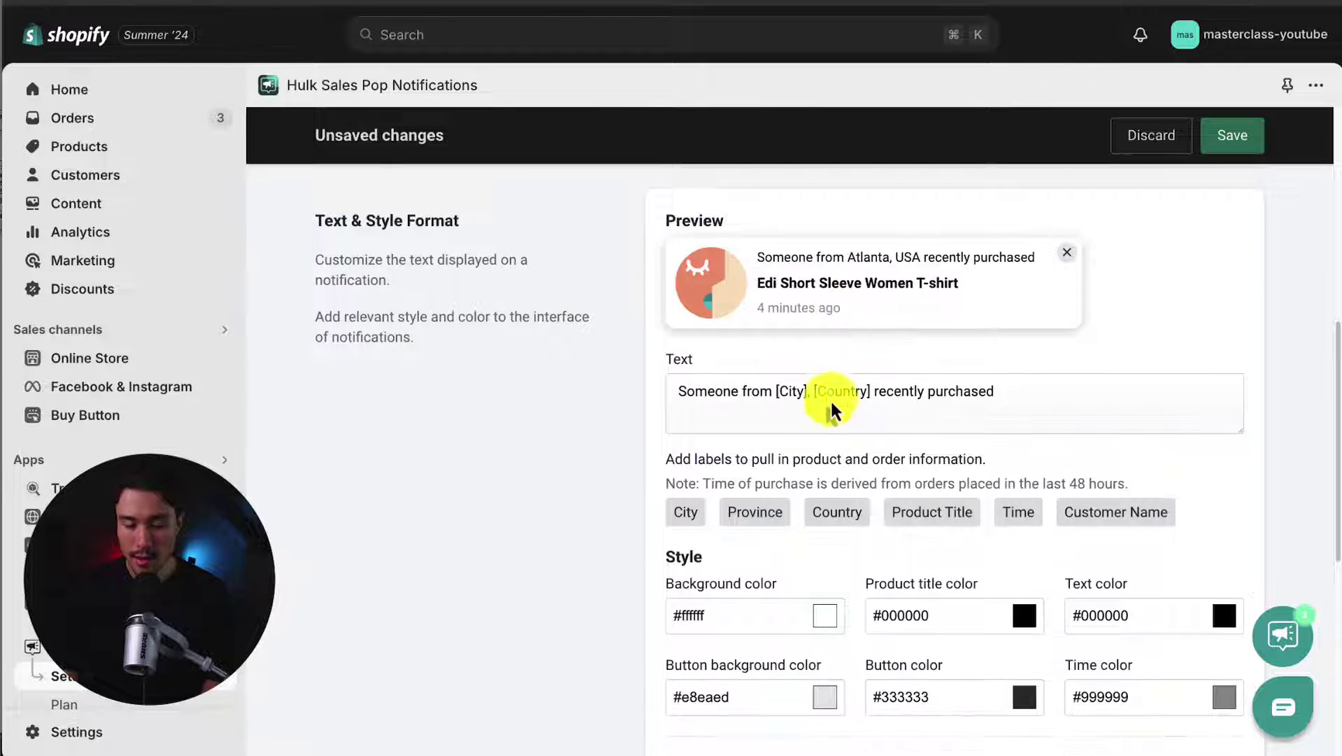
left_click_drag(790, 257, 1000, 258)
scroll(774, 366, "down", 1)
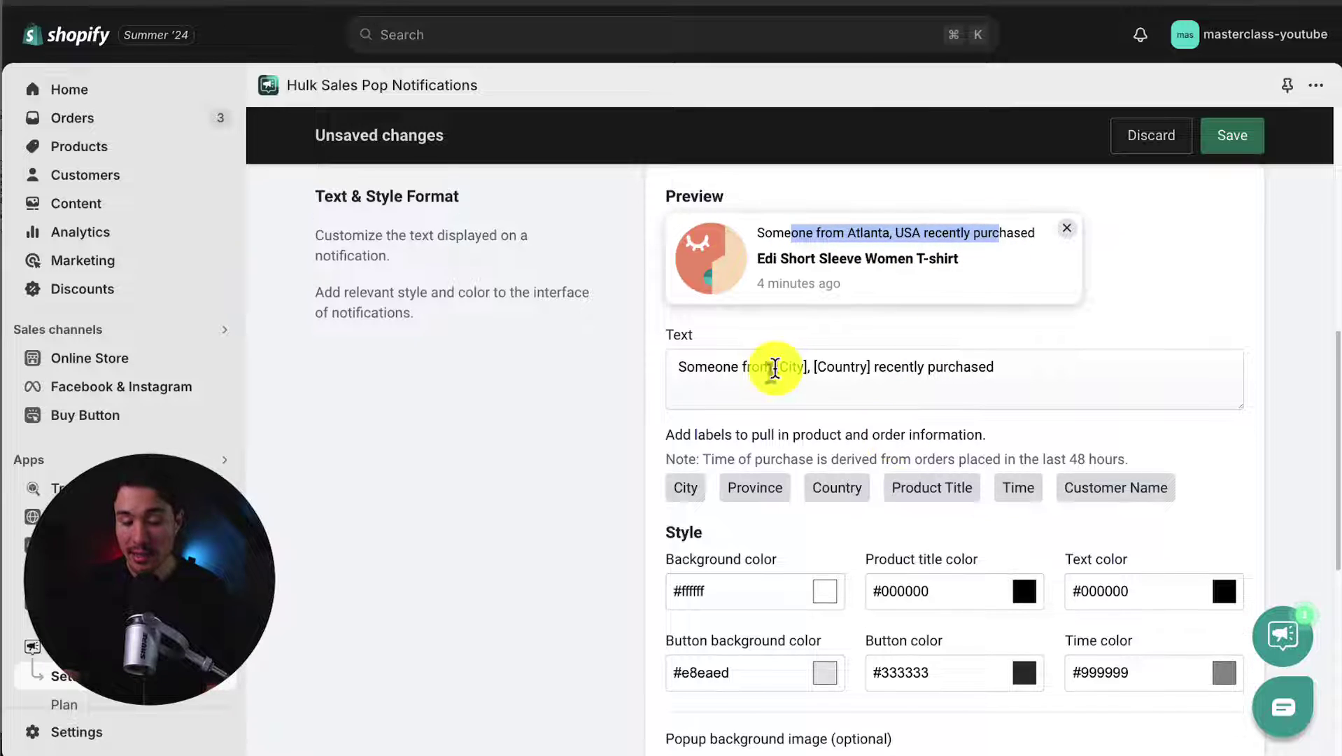
left_click_drag(775, 367, 884, 363)
scroll(886, 362, "down", 3)
scroll(837, 472, "up", 2)
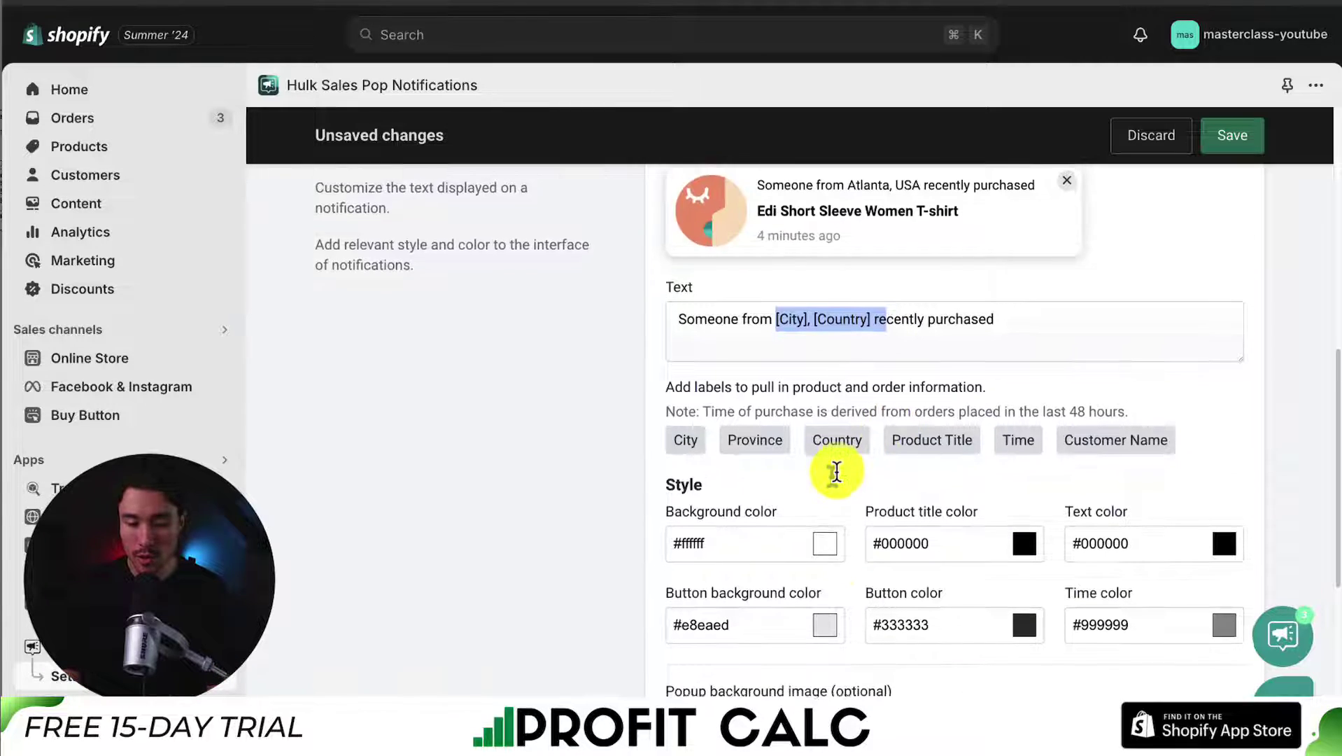
scroll(836, 472, "down", 3)
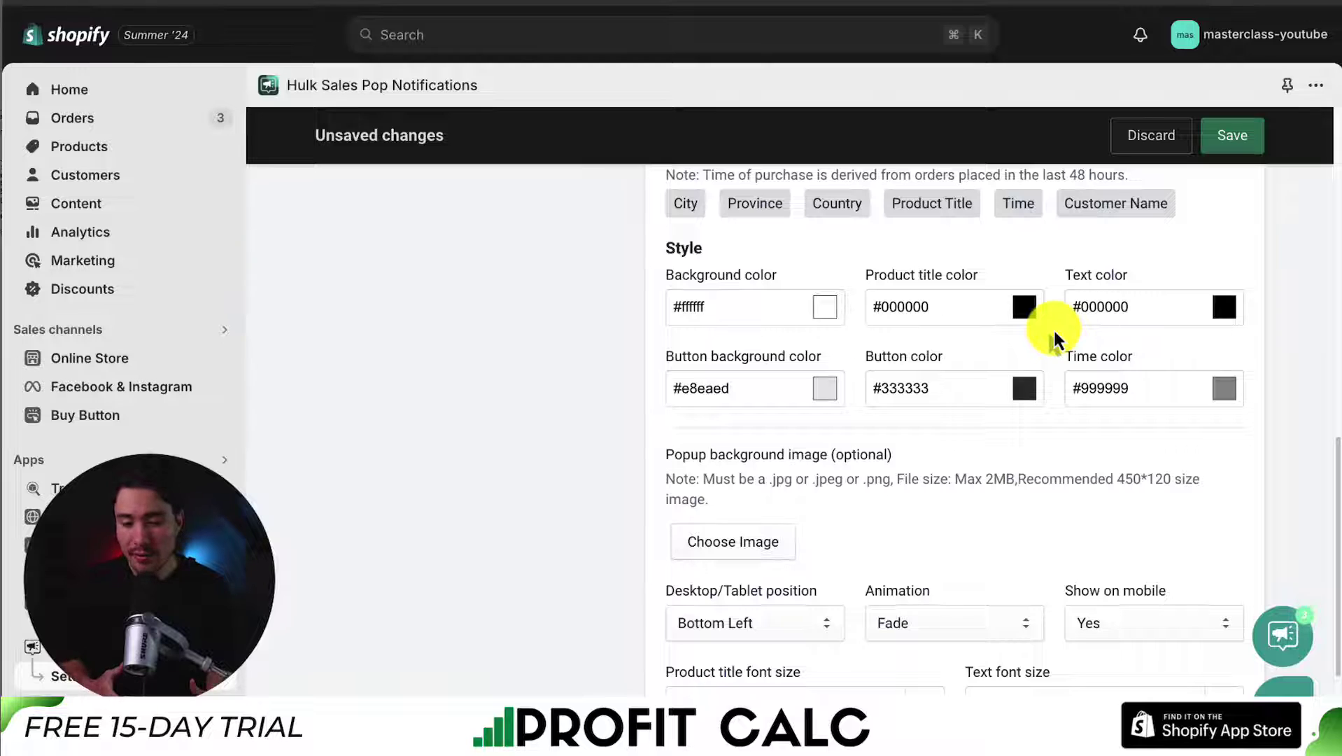
scroll(737, 277, "down", 3)
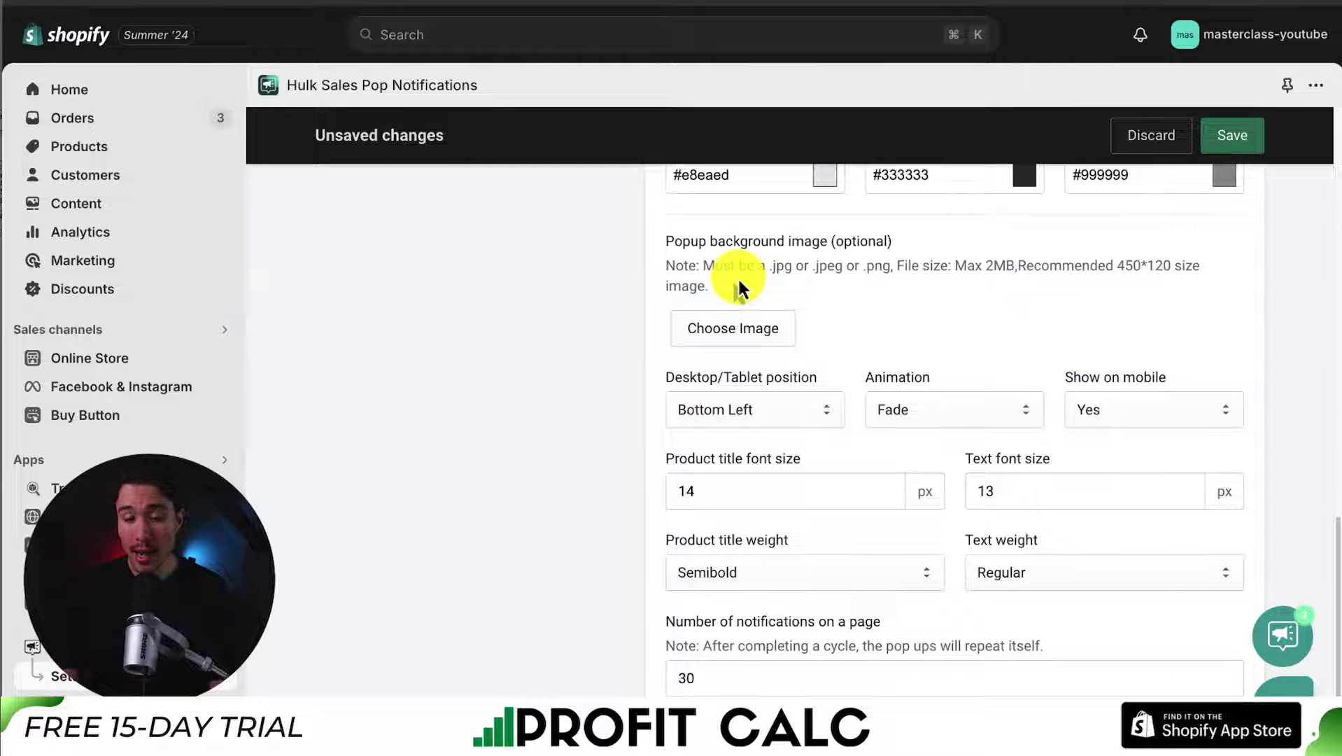
left_click_drag(747, 267, 748, 302)
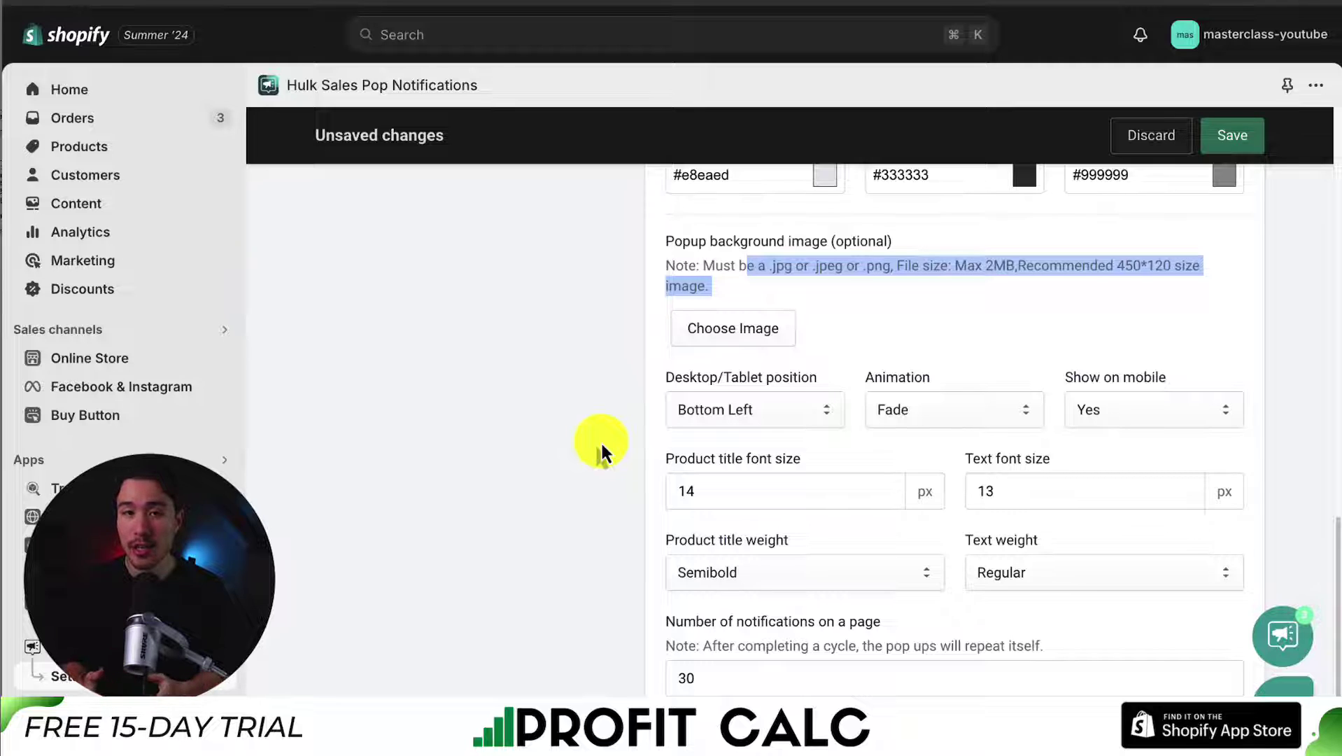
left_click(706, 413)
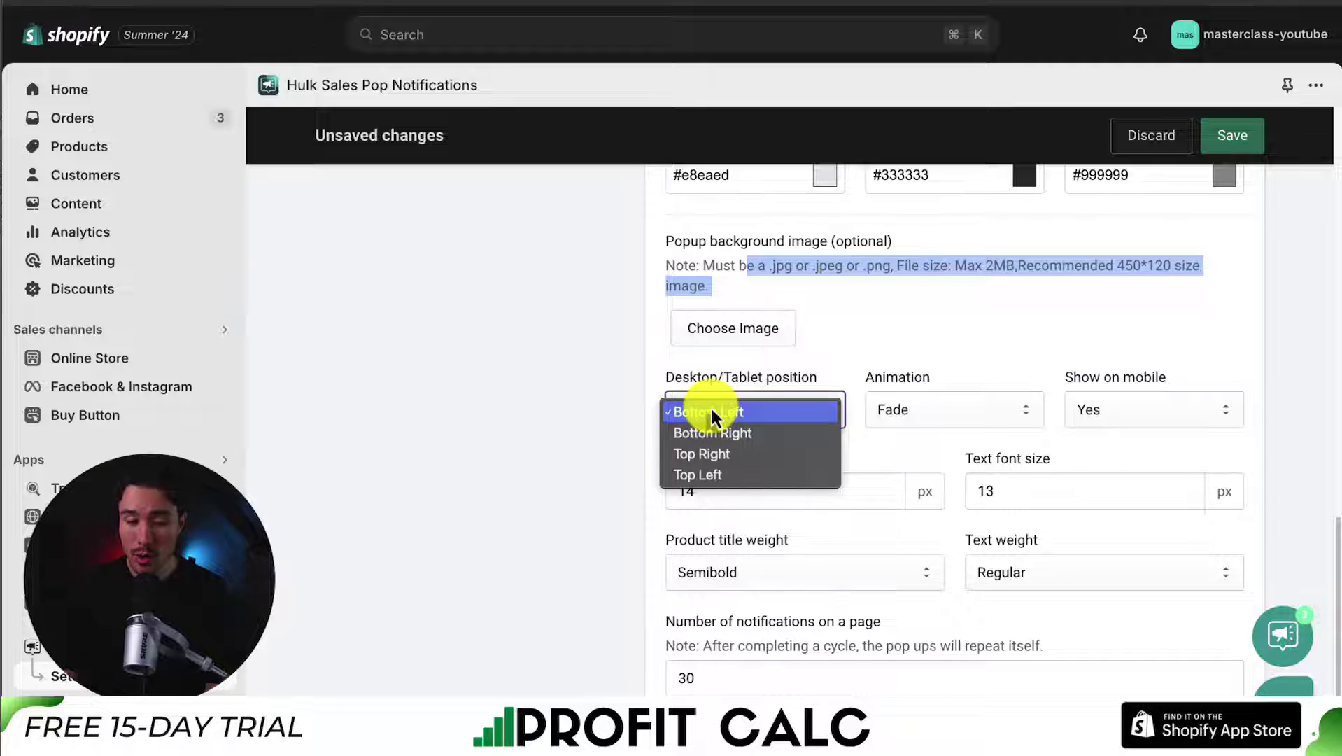
key("Down")
key("Down")
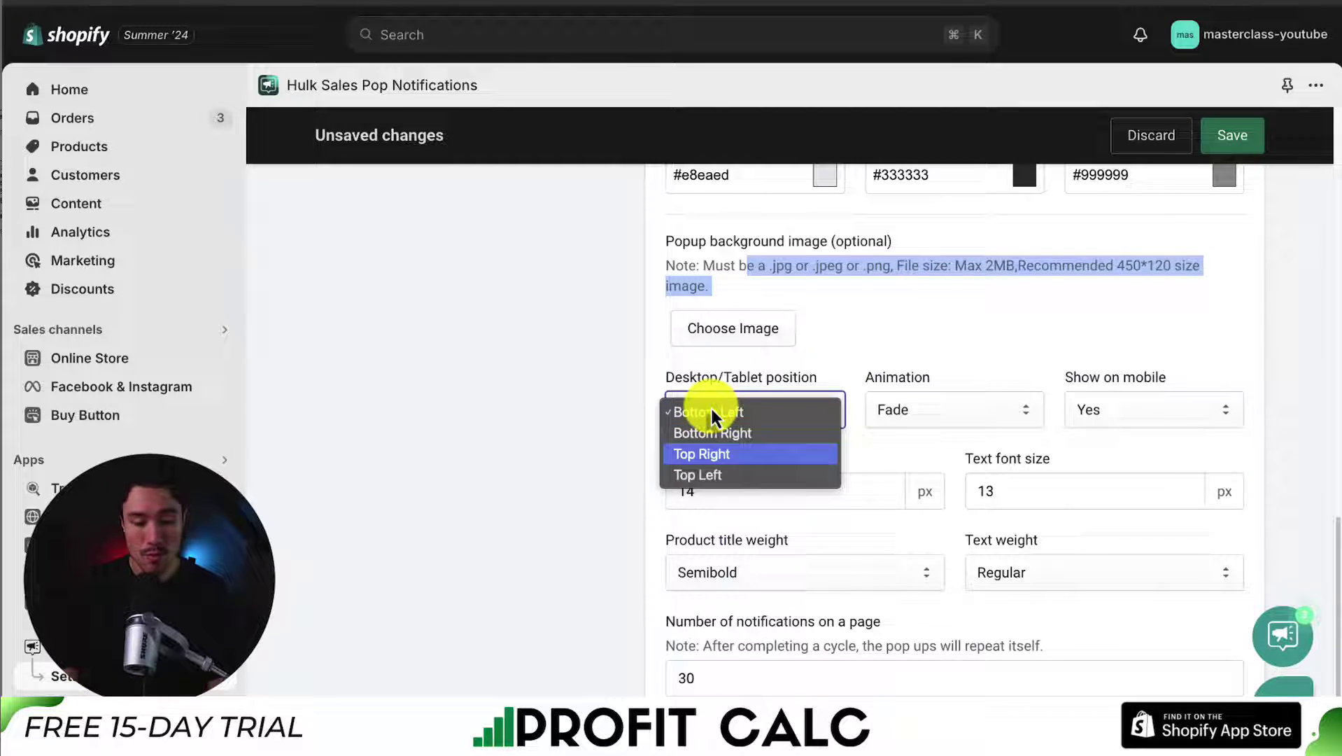
left_click(958, 339)
left_click(946, 412)
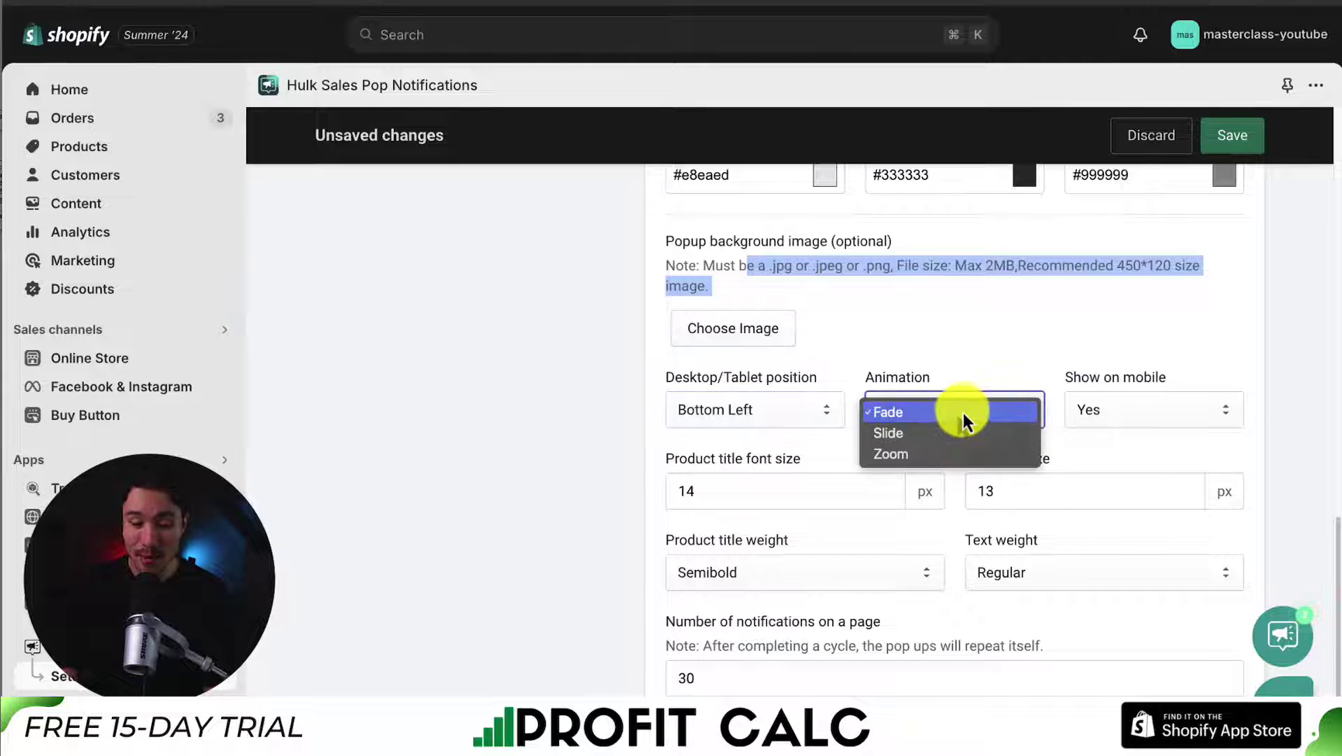
left_click(963, 412)
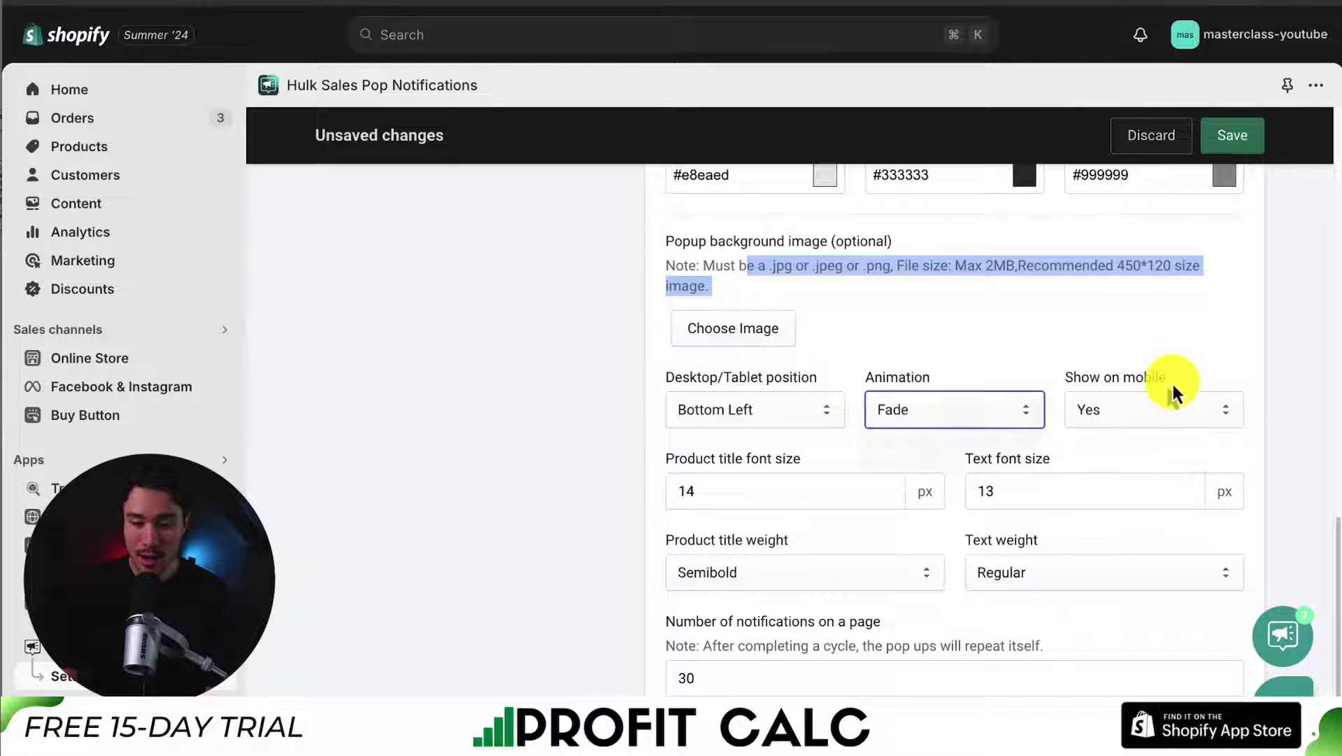
left_click(738, 499)
left_click(562, 482)
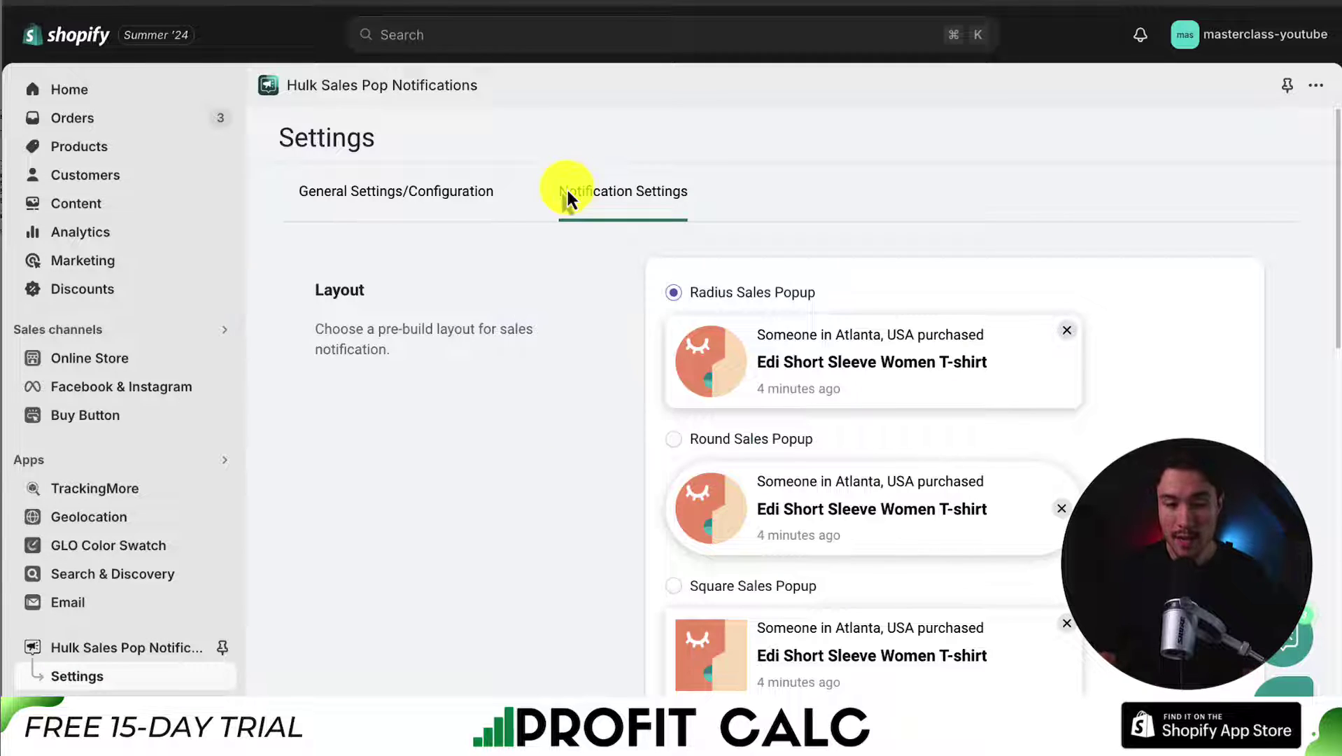
Open the General Settings configuration and launch Theme Integration in the theme editor.
left_click(399, 199)
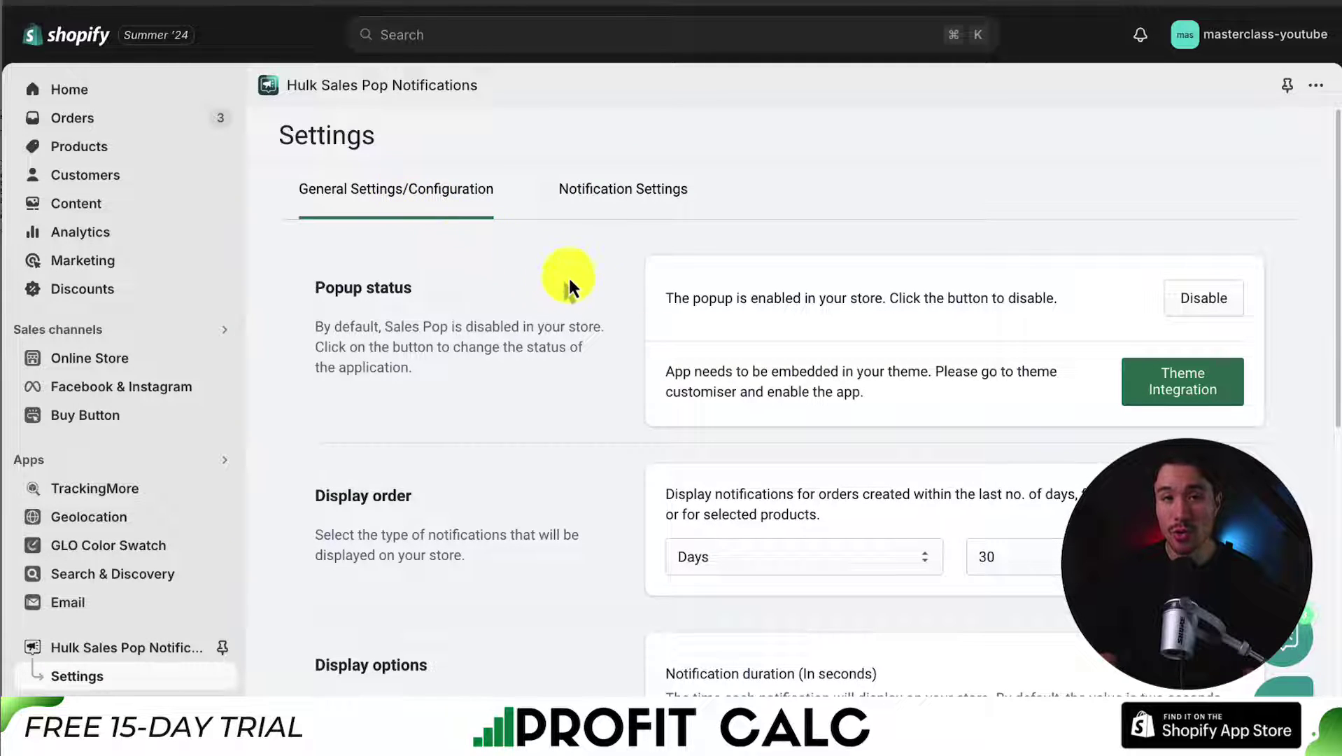
scroll(838, 397, "down", 1)
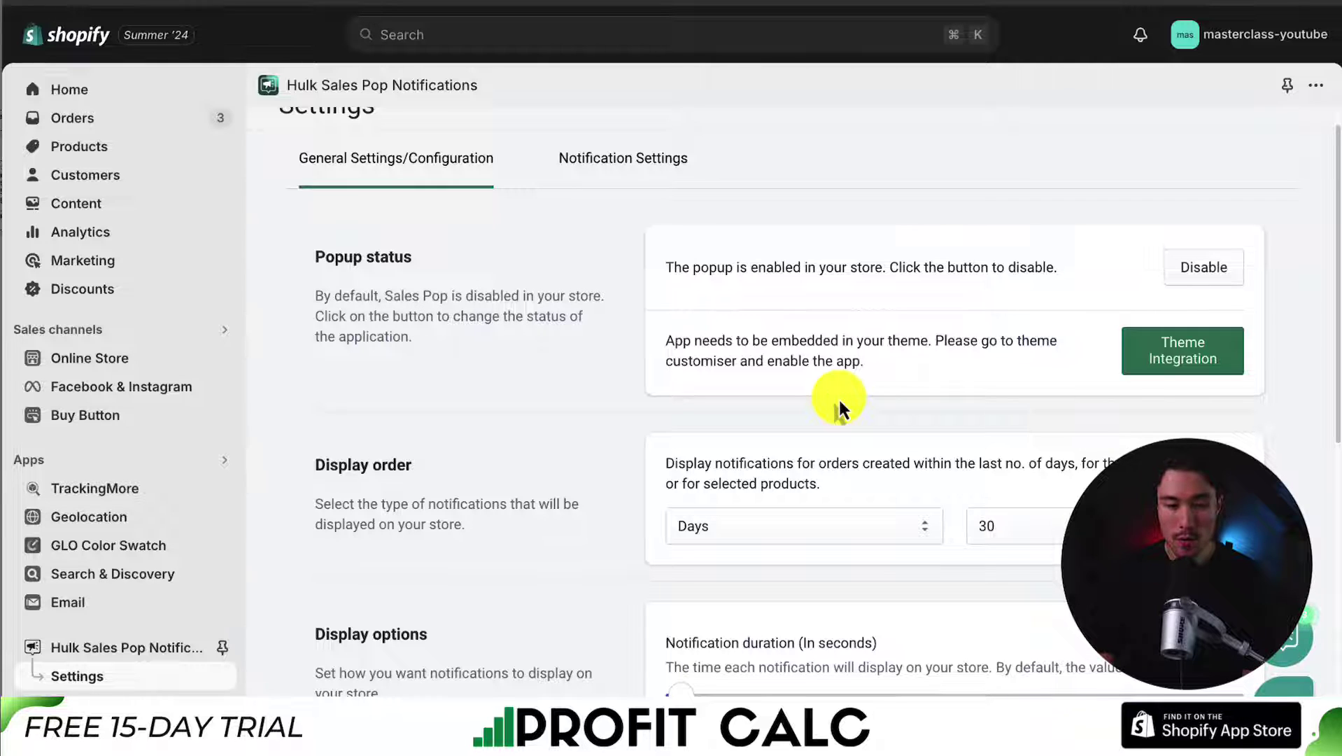
left_click(1179, 350)
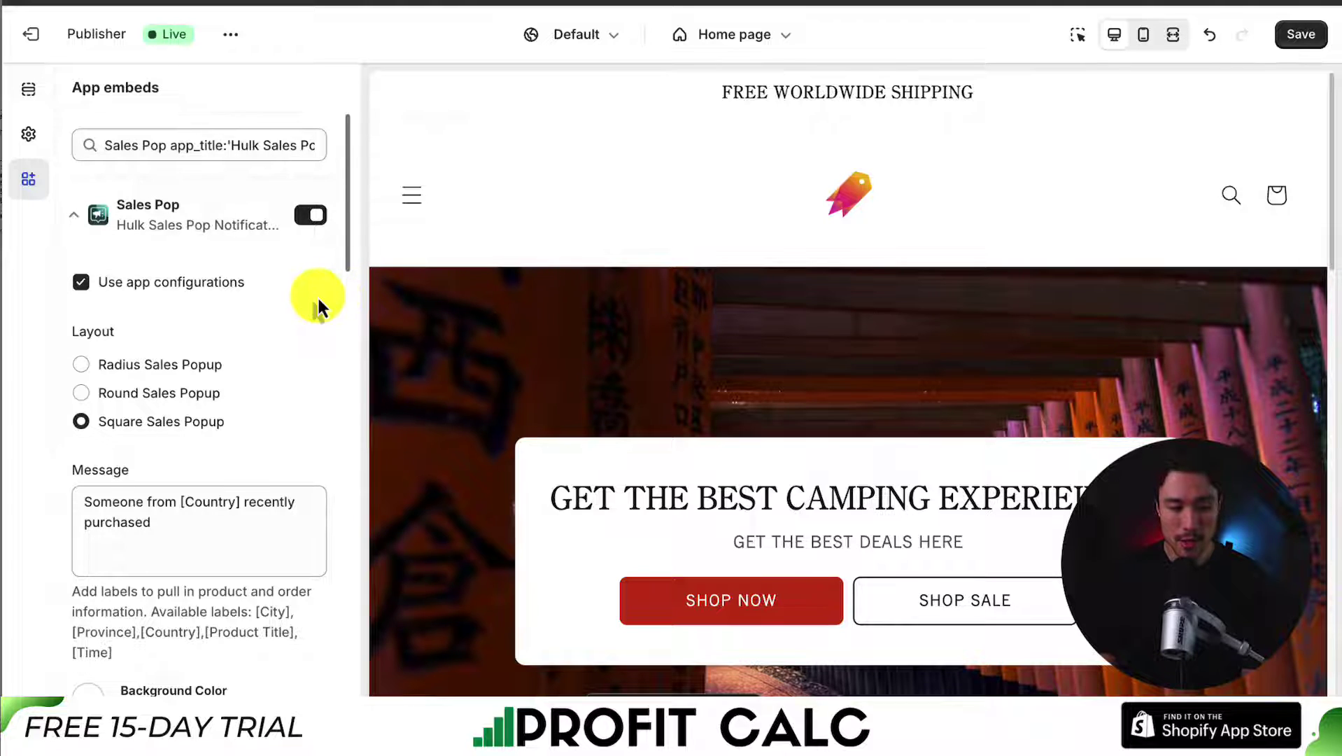
Review the Sales Pop app embed settings and save the theme with it enabled.
scroll(317, 296, "down", 3)
scroll(317, 296, "down", 15)
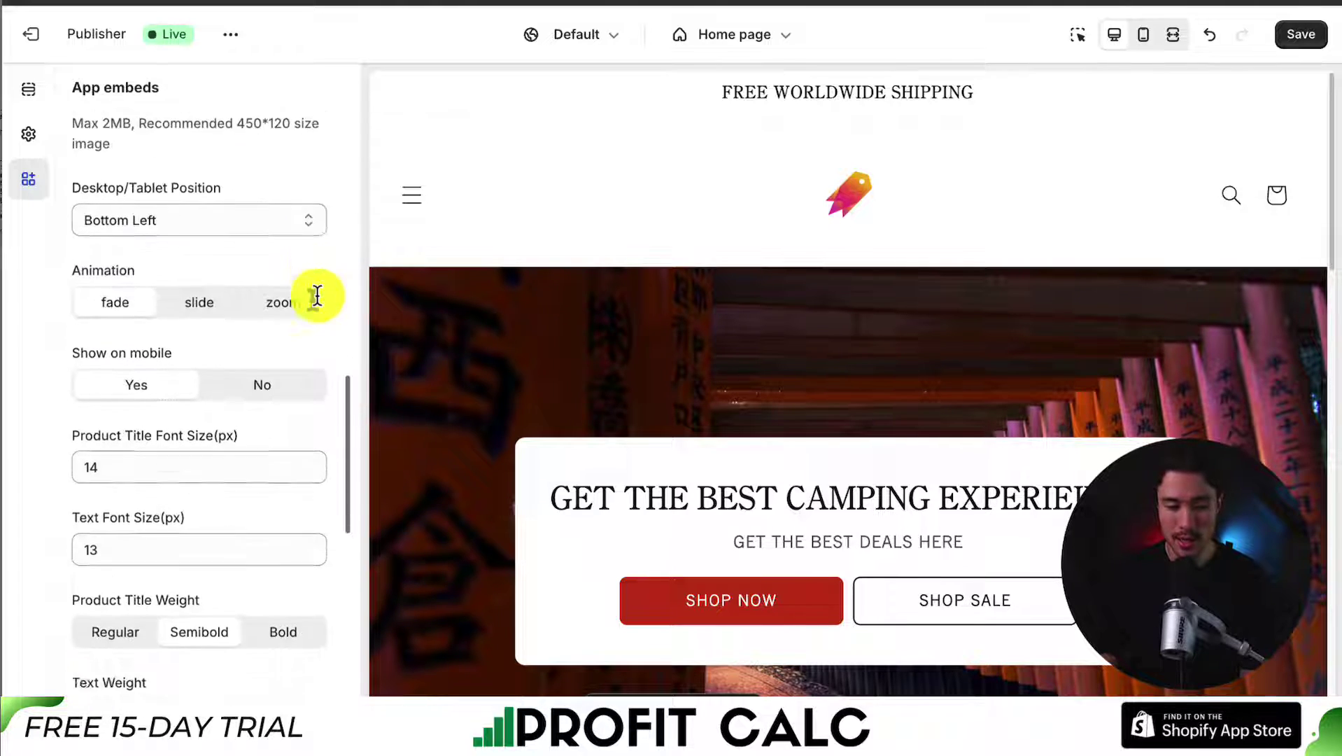
scroll(317, 296, "down", 3)
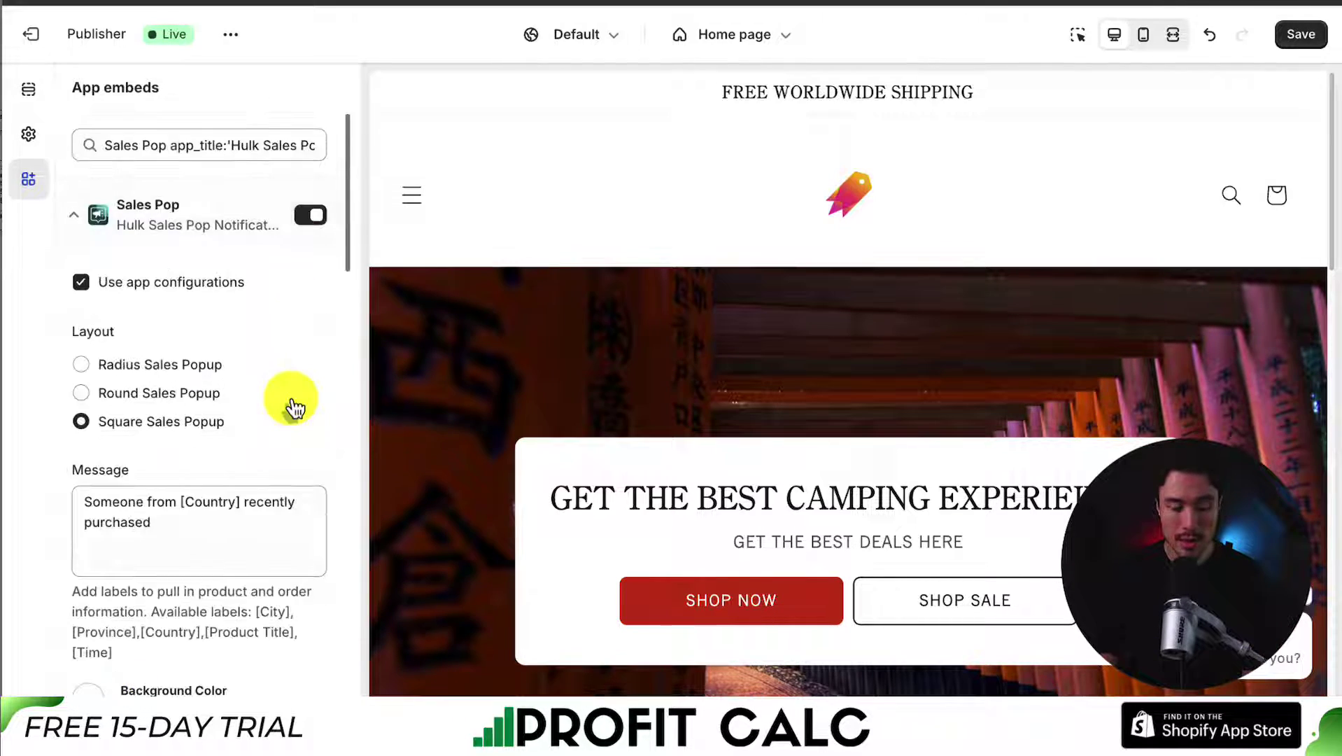
left_click(1286, 35)
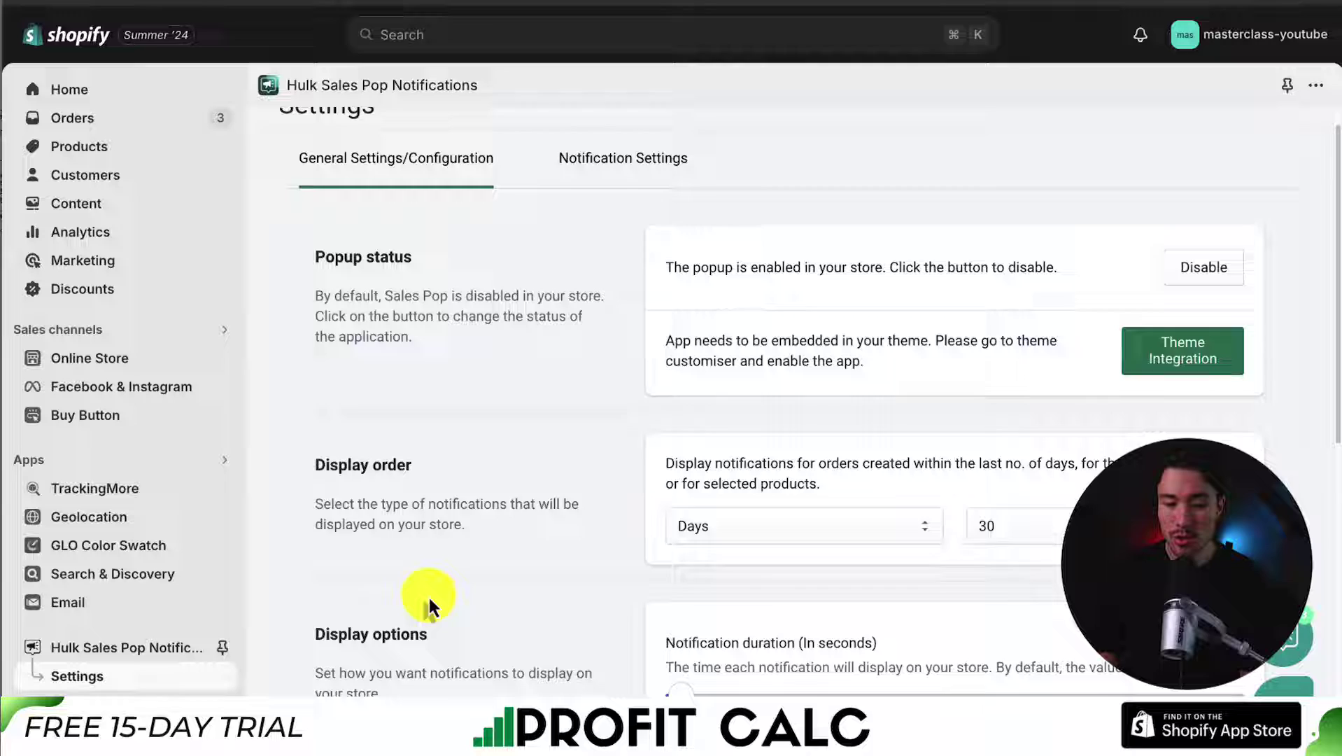
scroll(427, 595, "down", 5)
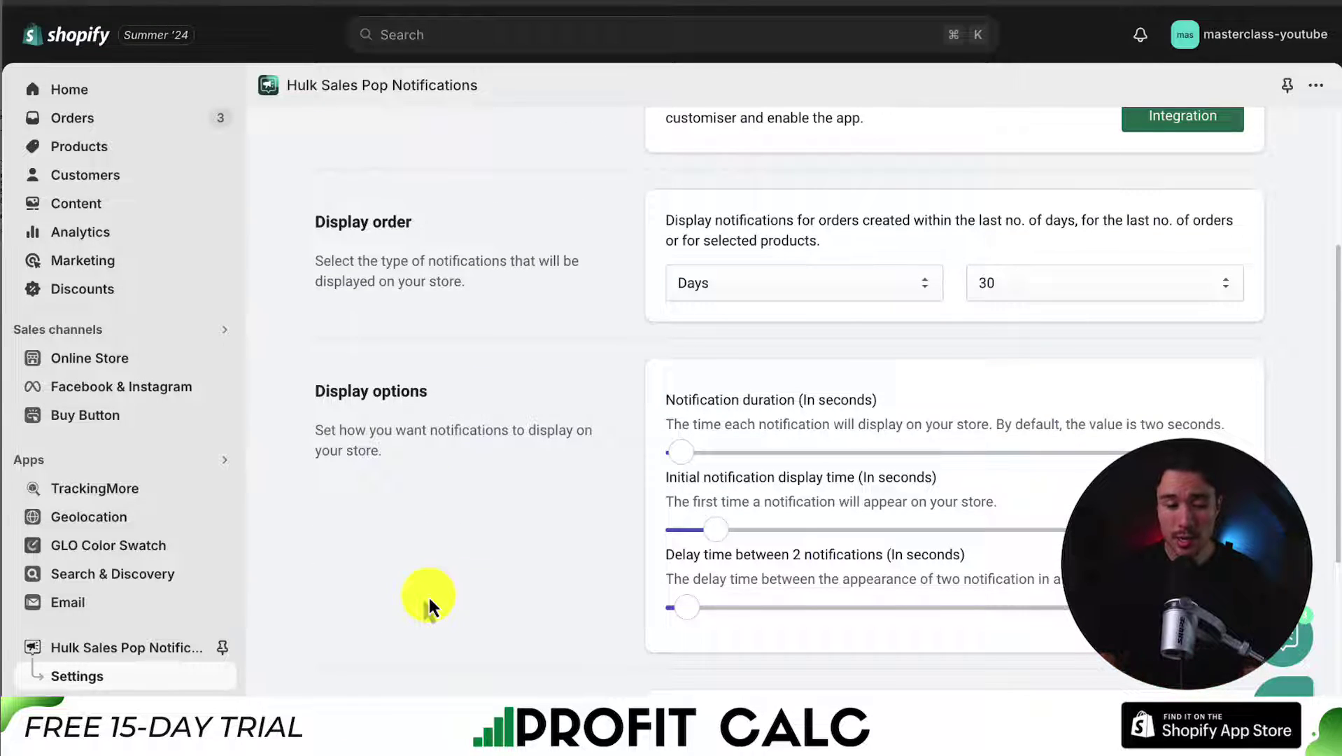
Keep the display order showing orders from the last 30 days.
left_click_drag(373, 222, 510, 260)
left_click(562, 301)
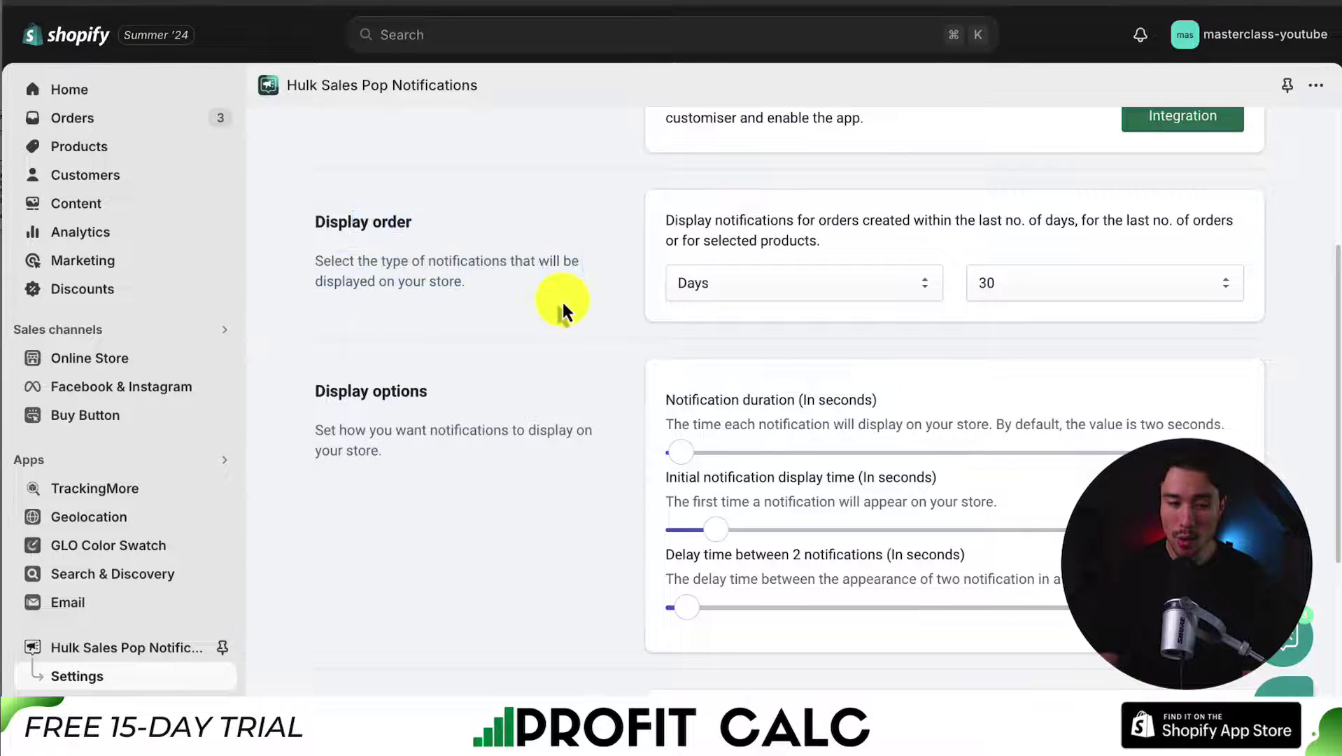
left_click(675, 283)
left_click_drag(697, 225, 773, 222)
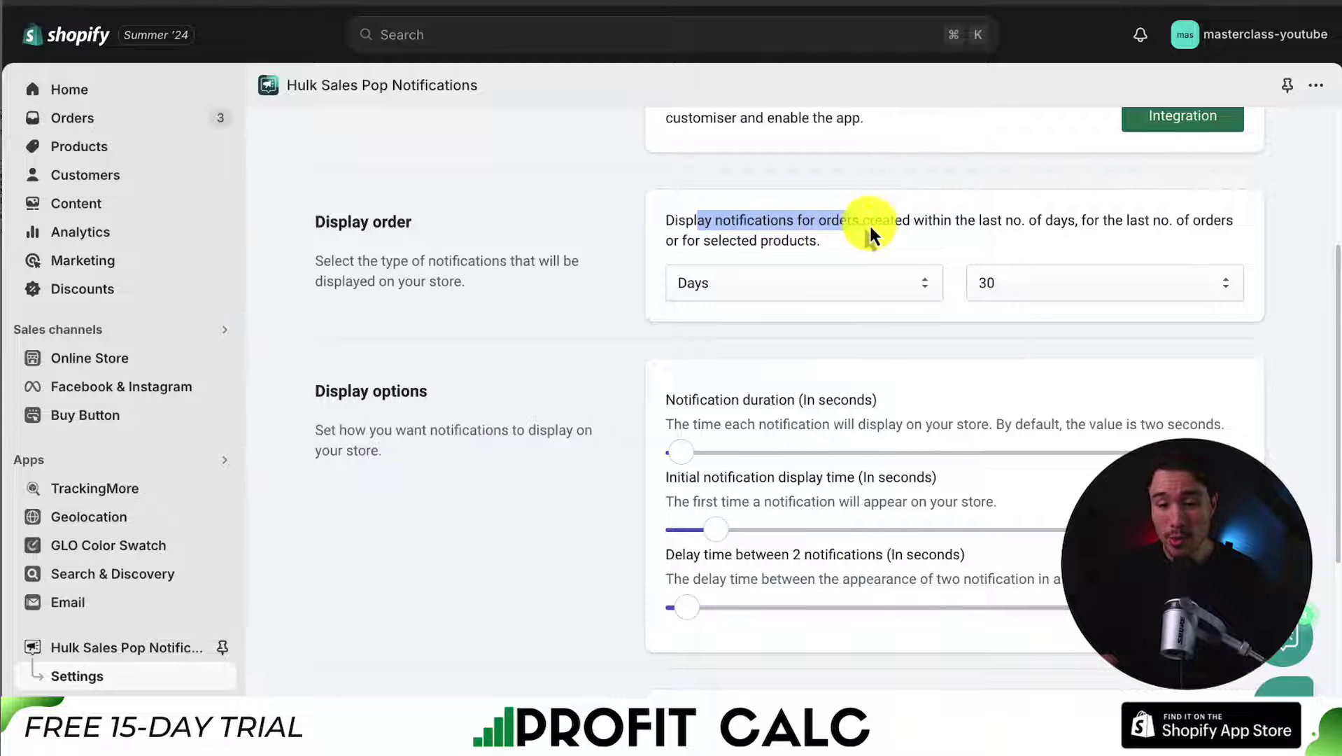
left_click_drag(869, 227, 955, 244)
left_click(990, 276)
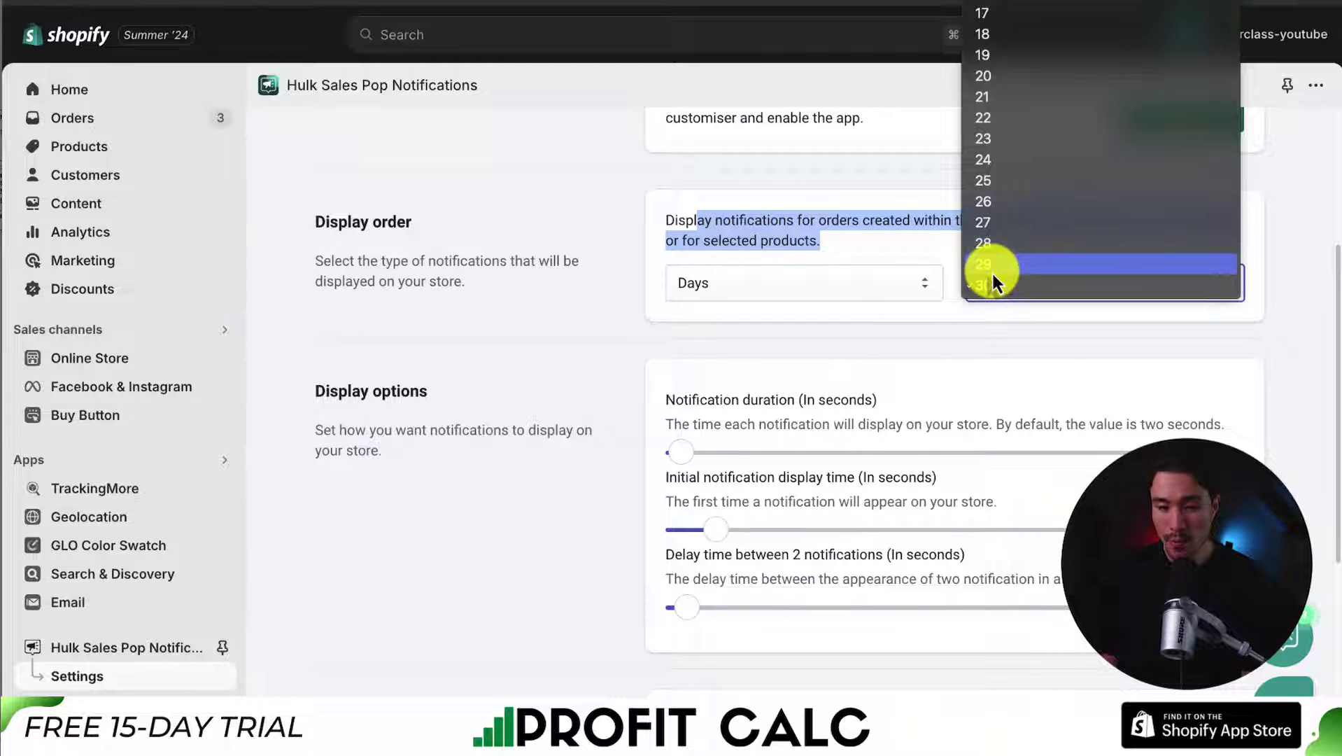
scroll(993, 274, "up", 5)
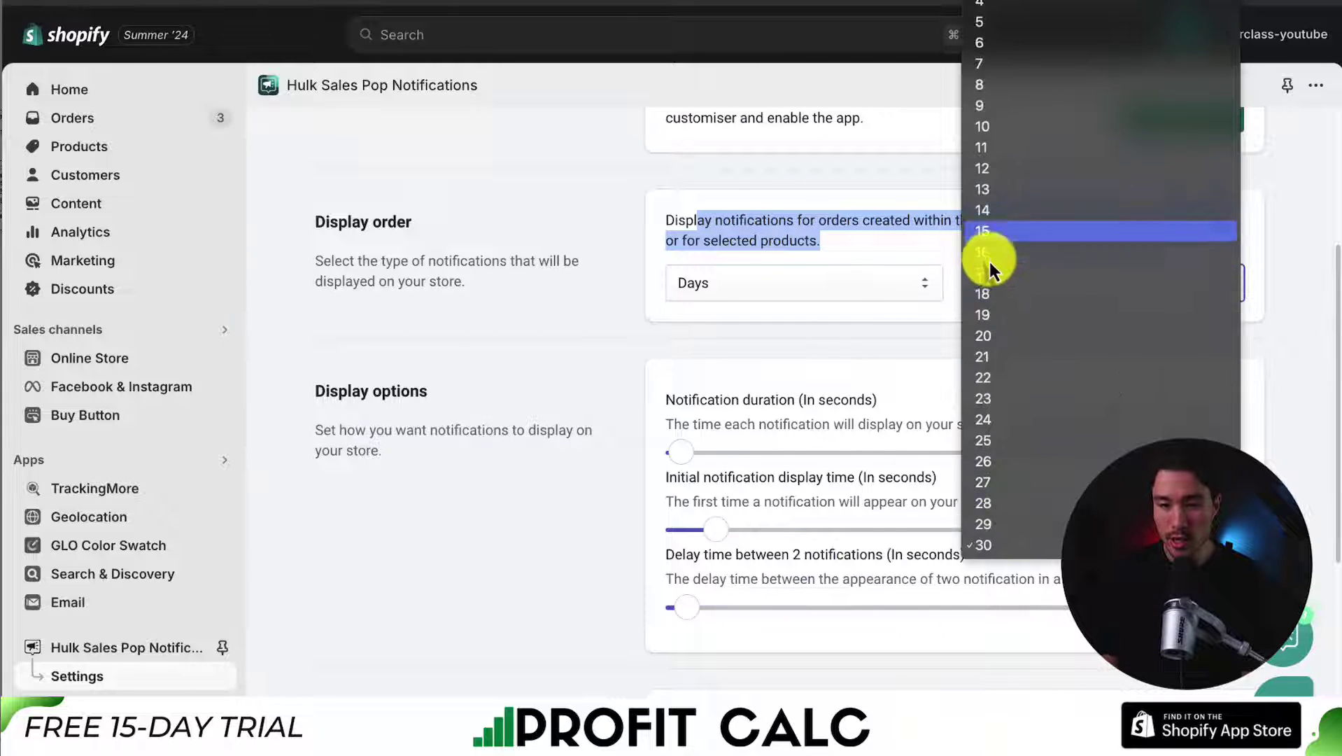
left_click(936, 104)
Try Custom products as display order, cancel the product picker, and revert to Days.
left_click(776, 284)
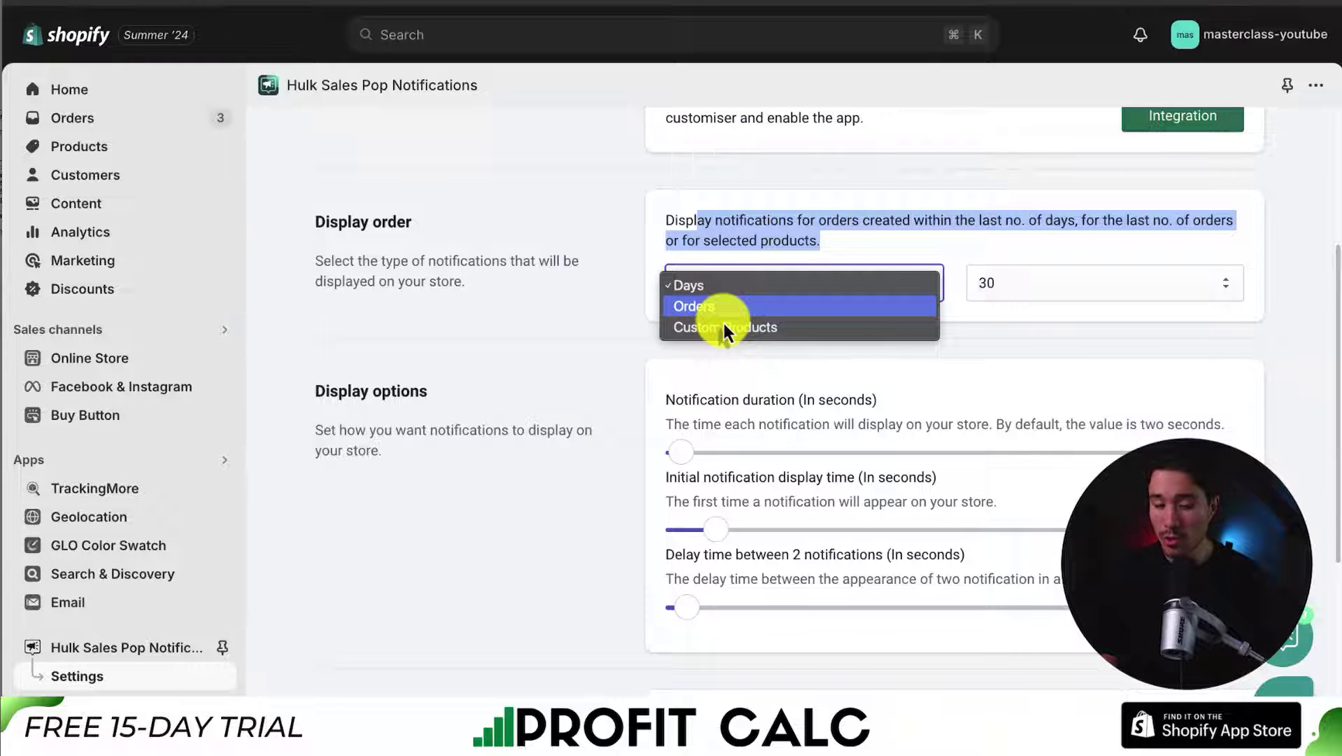
left_click(724, 325)
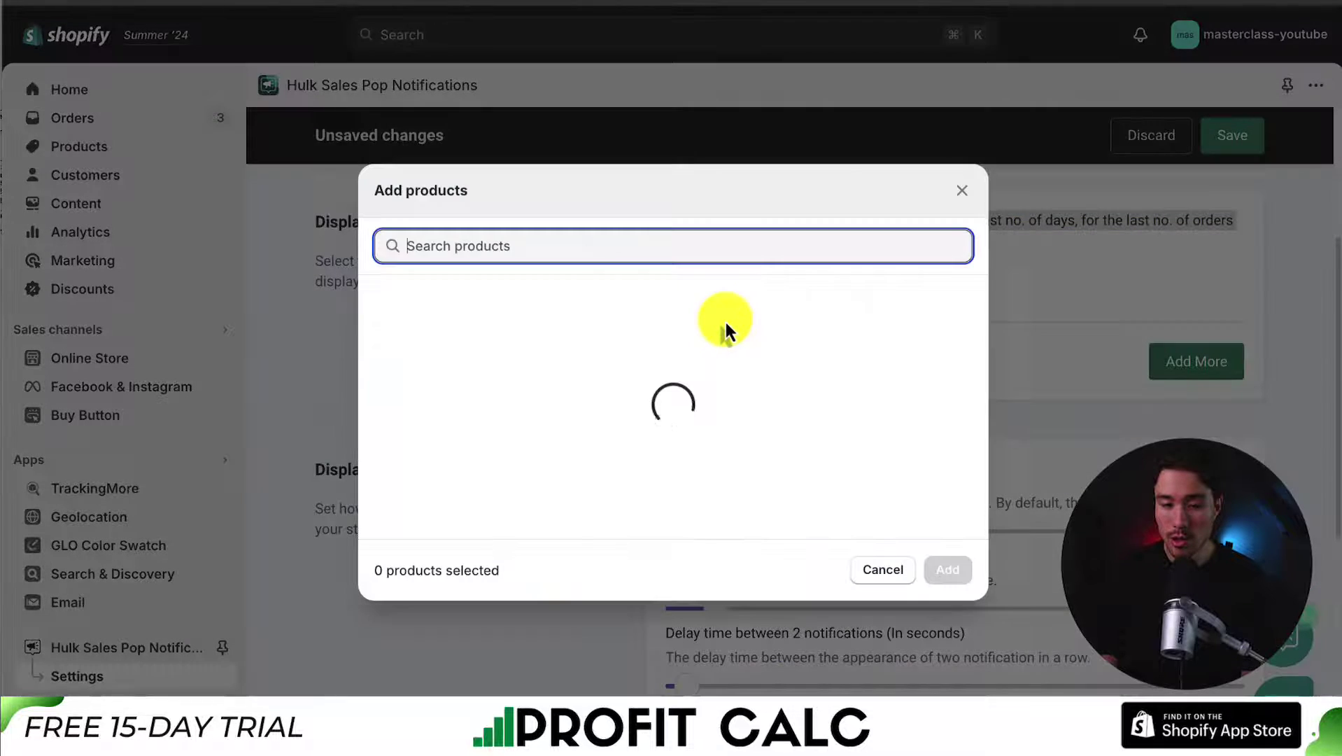
left_click(957, 198)
left_click(853, 280)
left_click(847, 249)
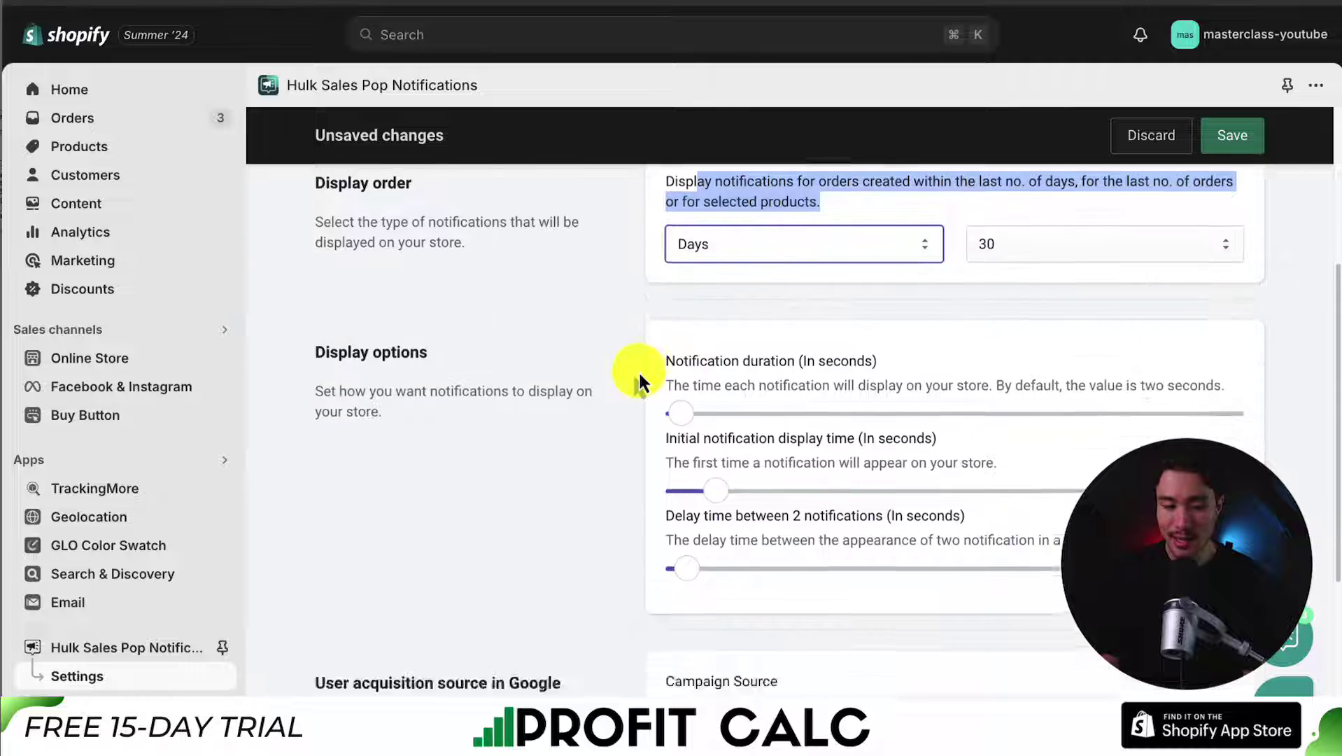
Review the Display options timing and the Google Analytics Campaign Source and Medium fields.
triple_click(335, 354)
left_click(643, 353)
scroll(700, 357, "down", 1)
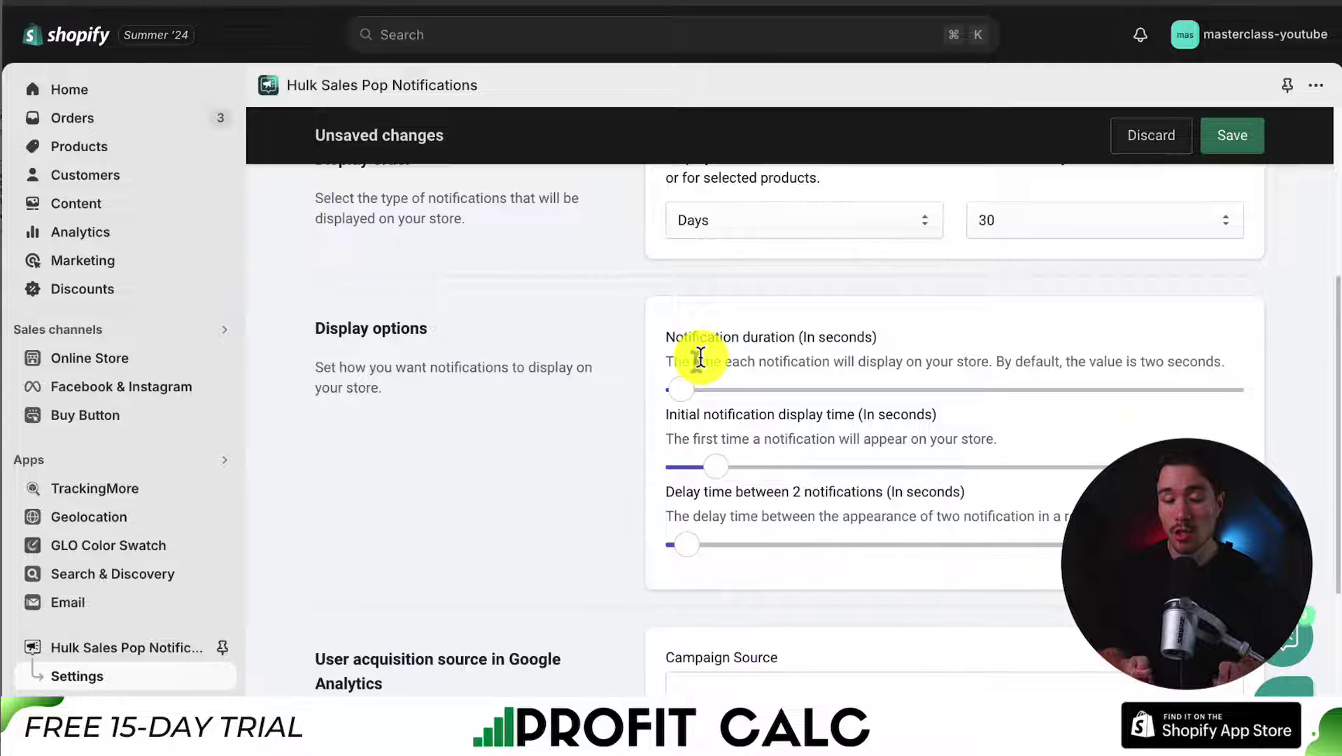
scroll(701, 356, "down", 3)
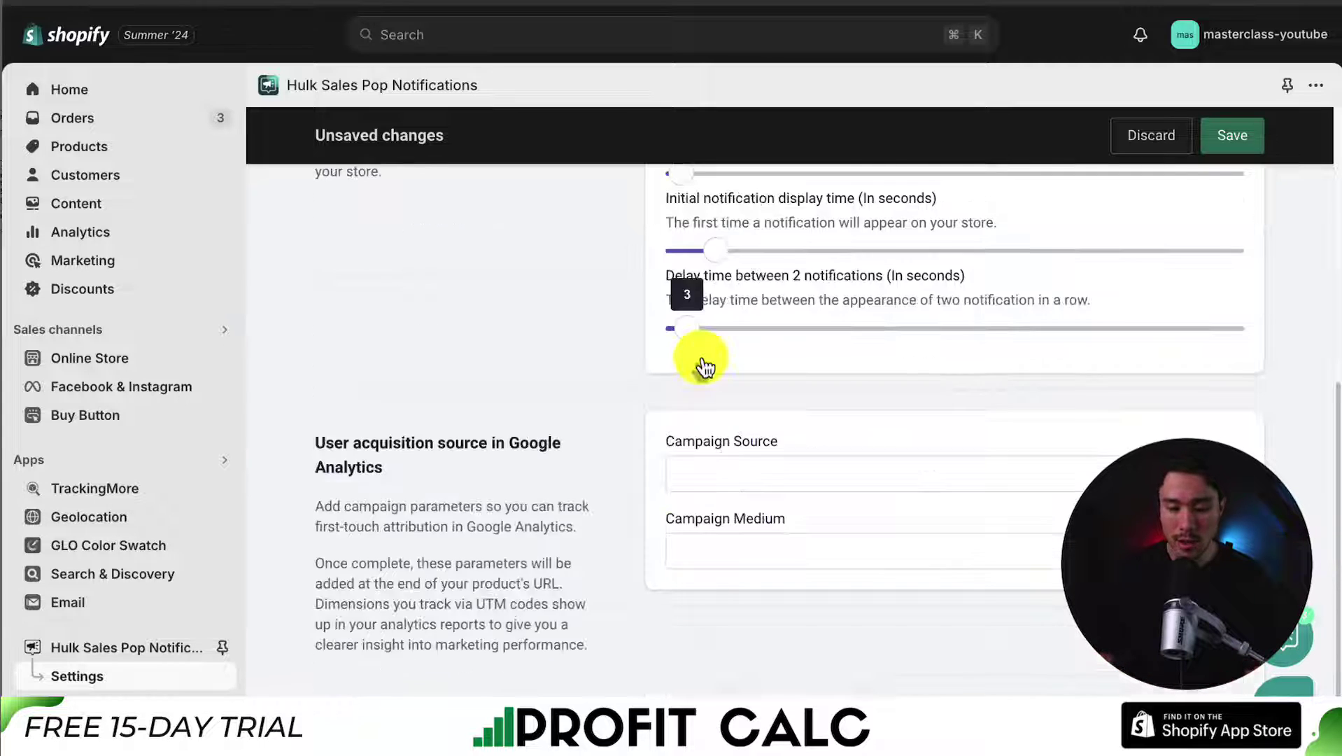
scroll(574, 410, "down", 2)
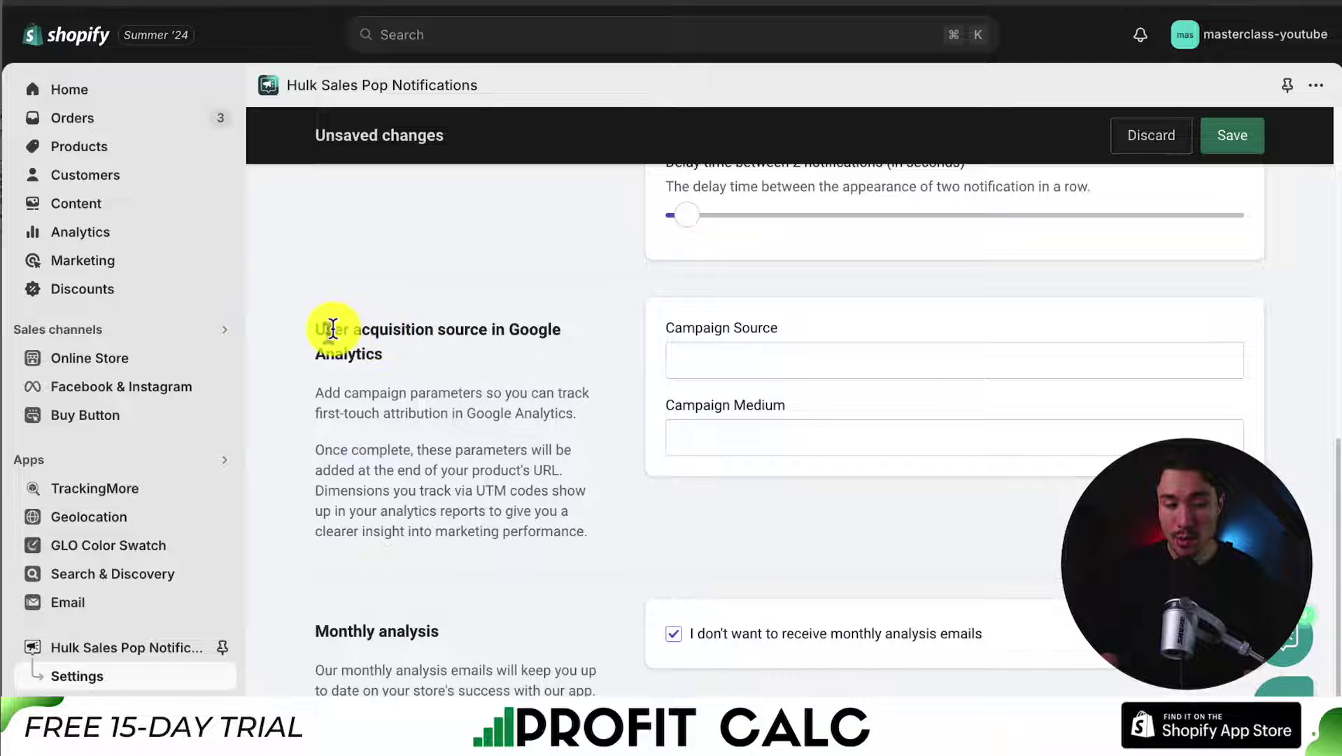
left_click_drag(335, 329, 499, 350)
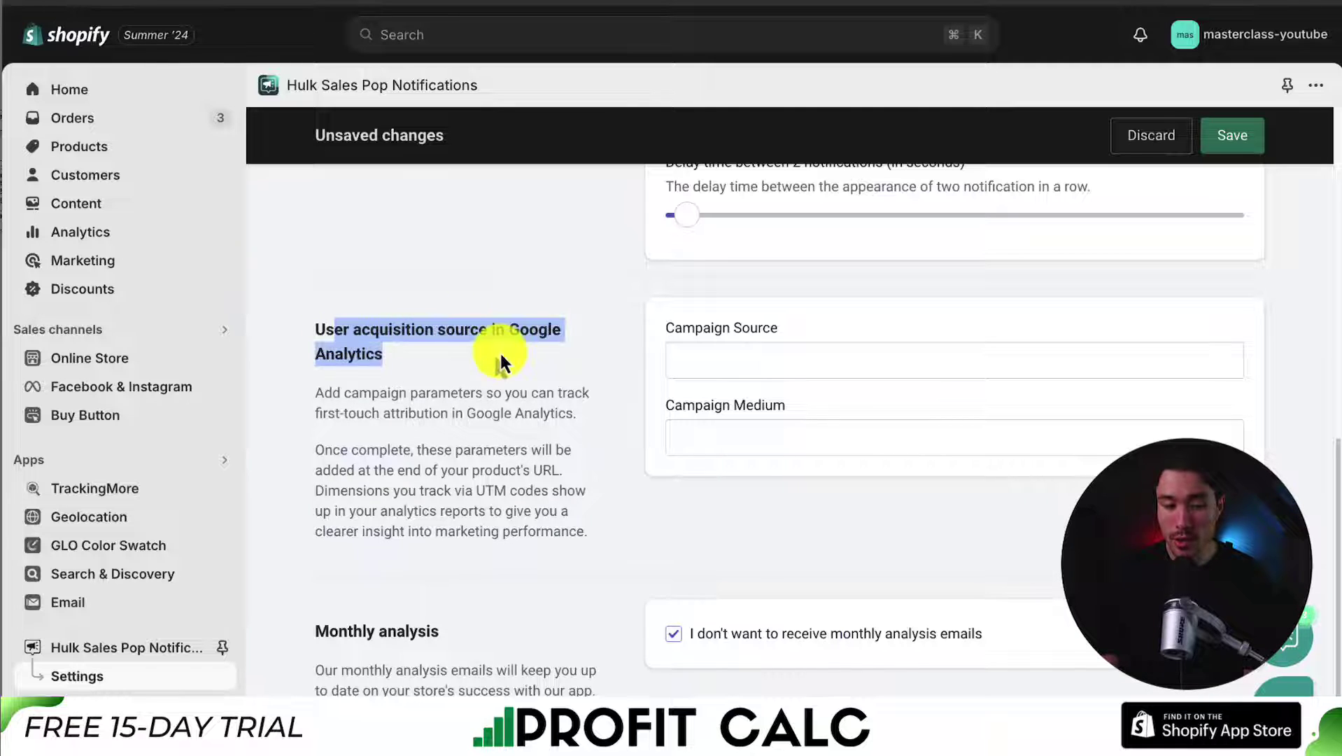
left_click(478, 439)
left_click(688, 359)
left_click(730, 443)
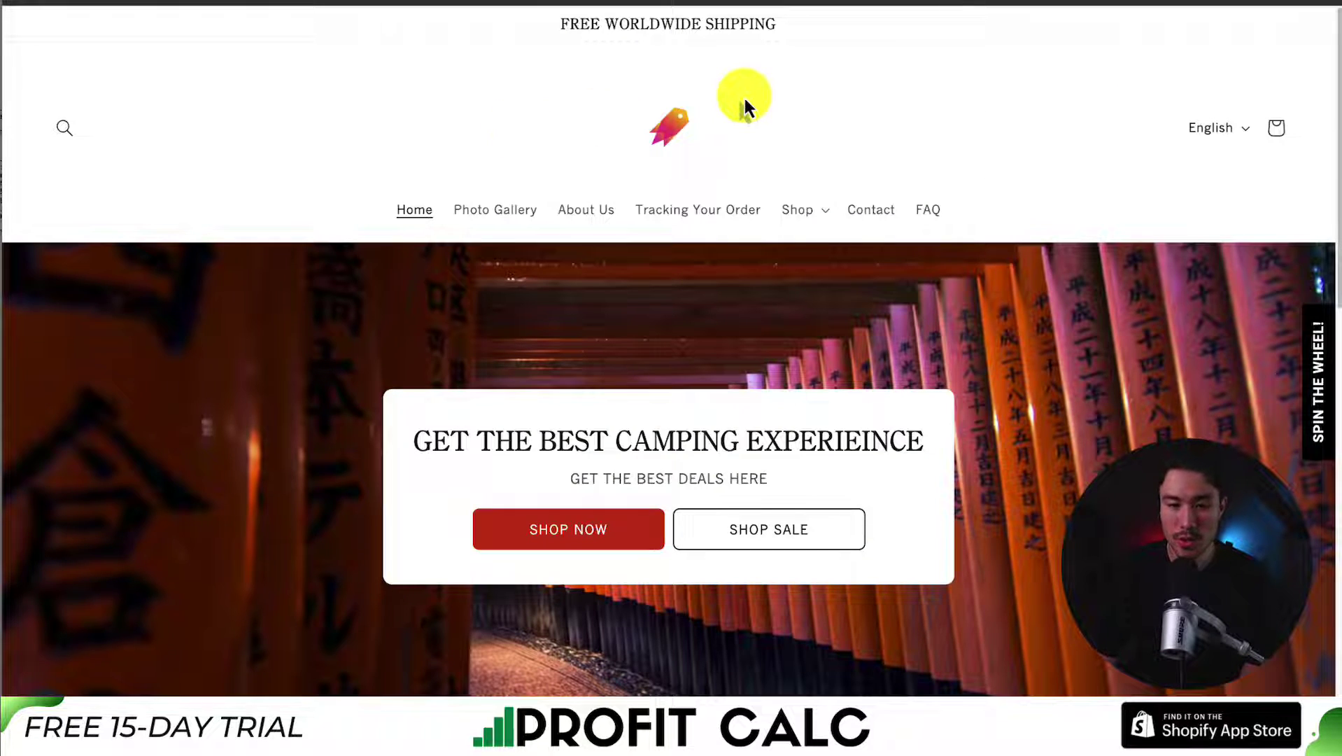
Reload the camping store homepage to trigger a recently-purchased sales pop.
left_click(746, 100)
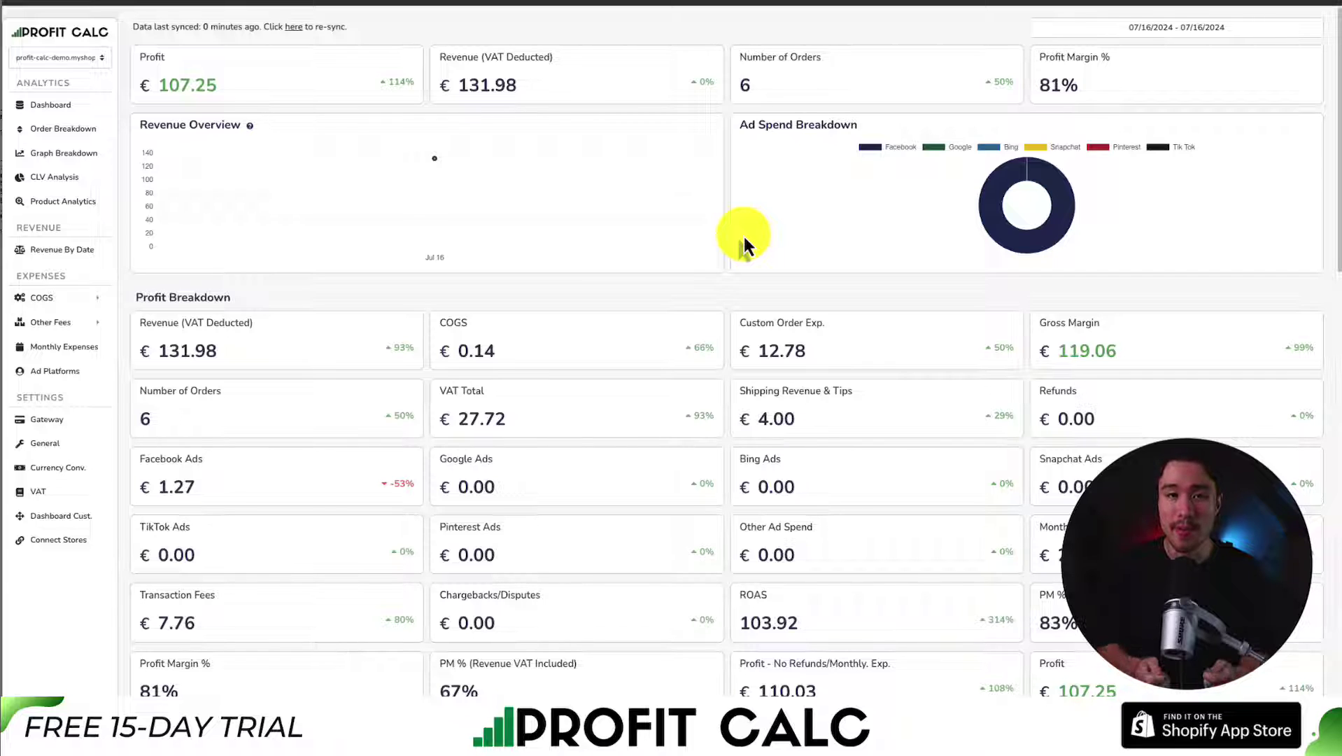
Set the Profit Calc date range to Last 7 Days, 07/10–07/16/2024.
left_click(1182, 27)
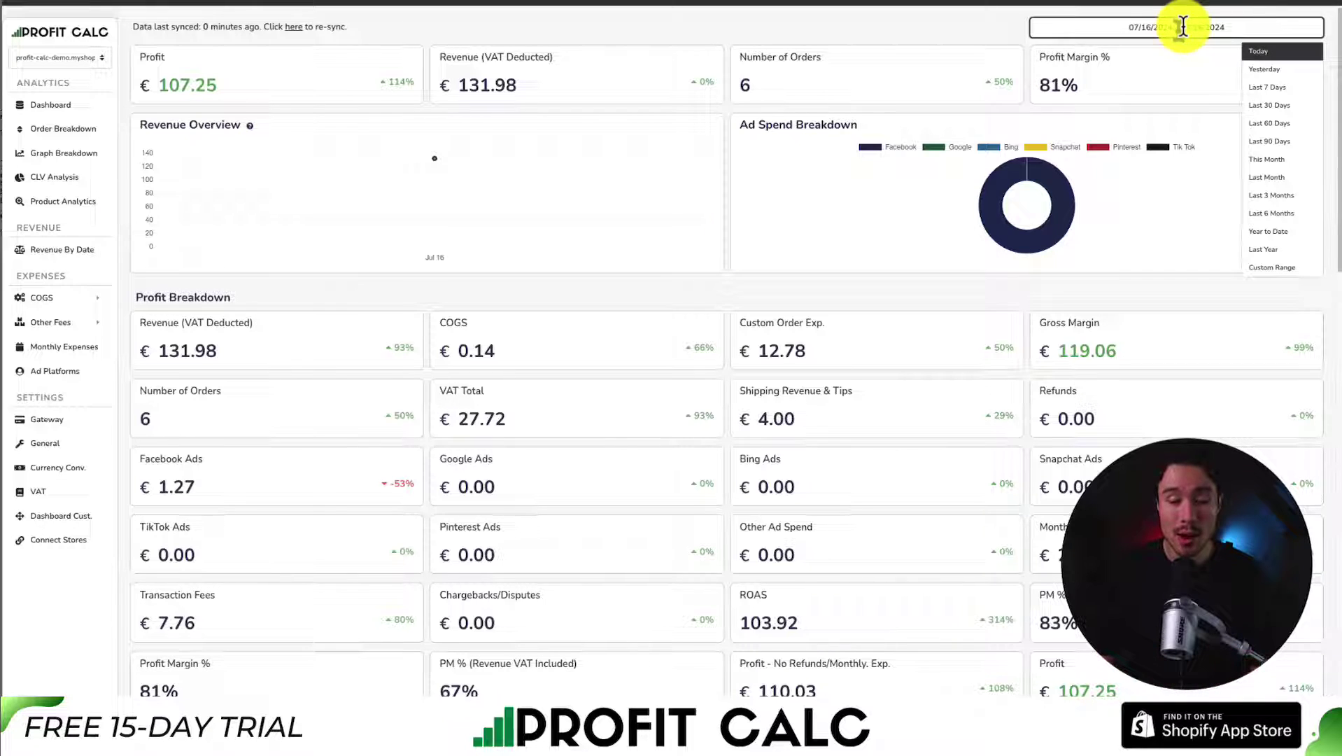
left_click(1267, 91)
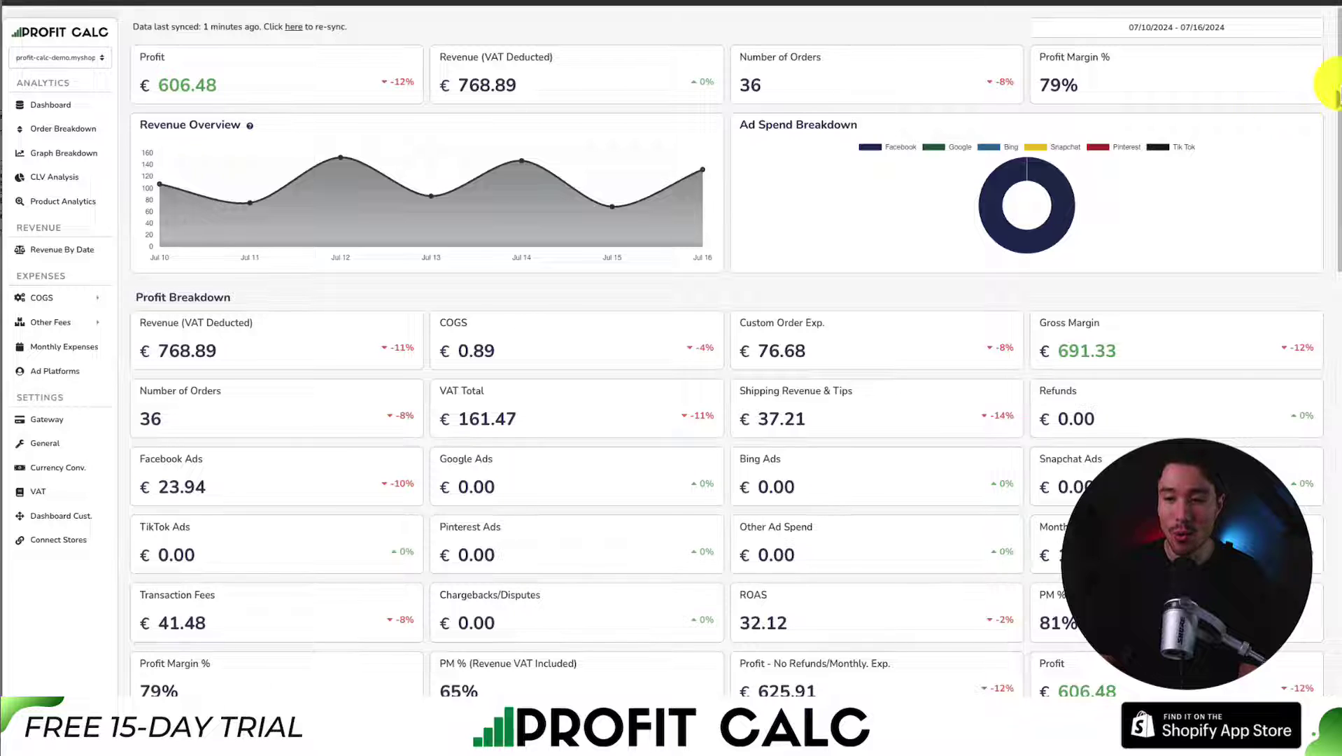
left_click_drag(1336, 87, 1336, 103)
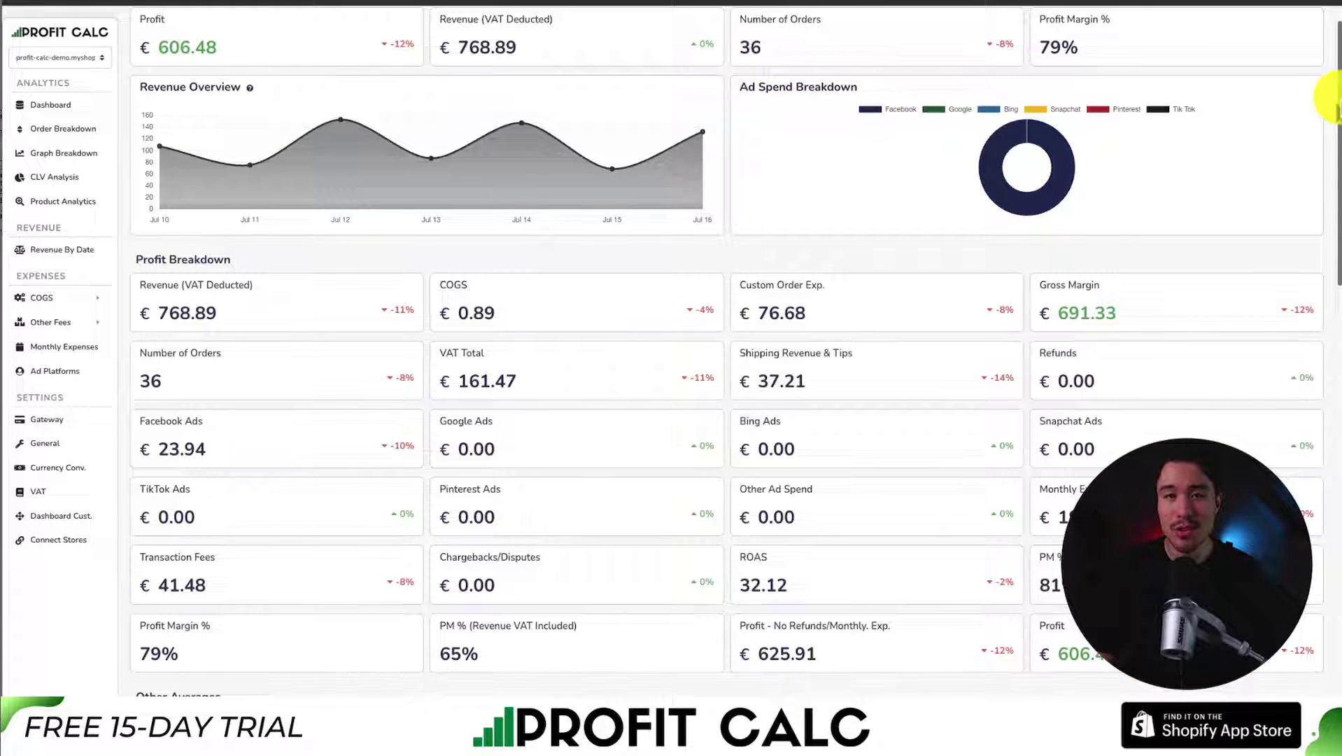
mouse_move(1337, 98)
left_mouse_down()
mouse_move(1336, 515)
mouse_move(1336, 86)
left_mouse_up()
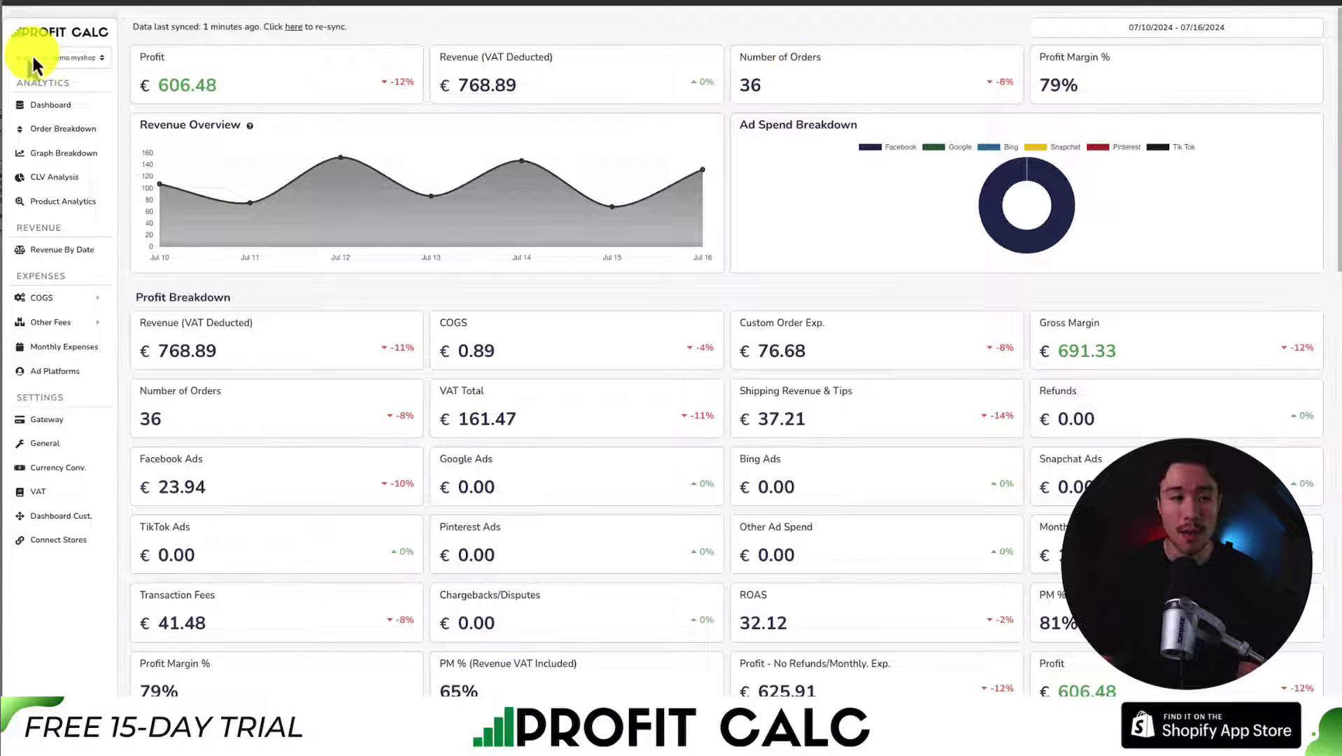